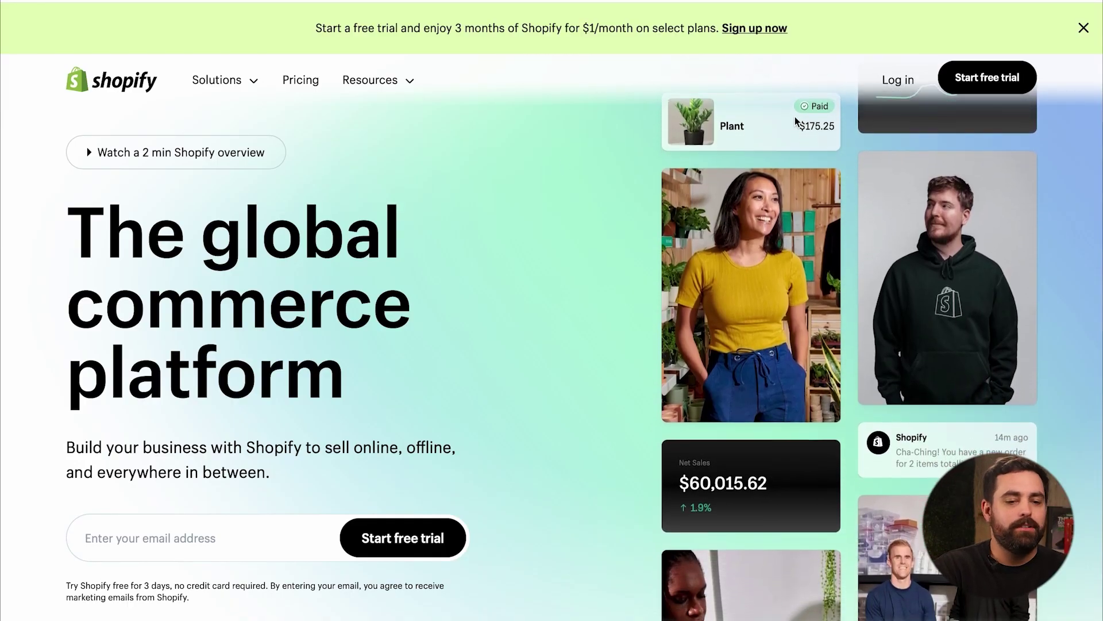
Start a free trial for own products sold online and on Facebook, Instagram and TikTok, named totally90skids.
left_click(981, 88)
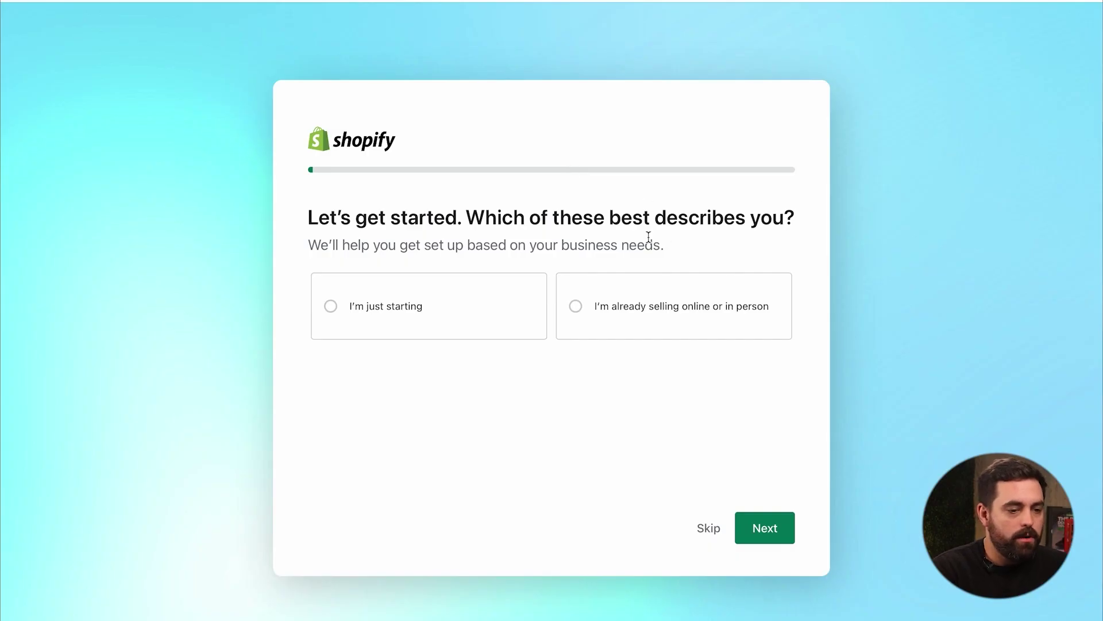
left_click(767, 525)
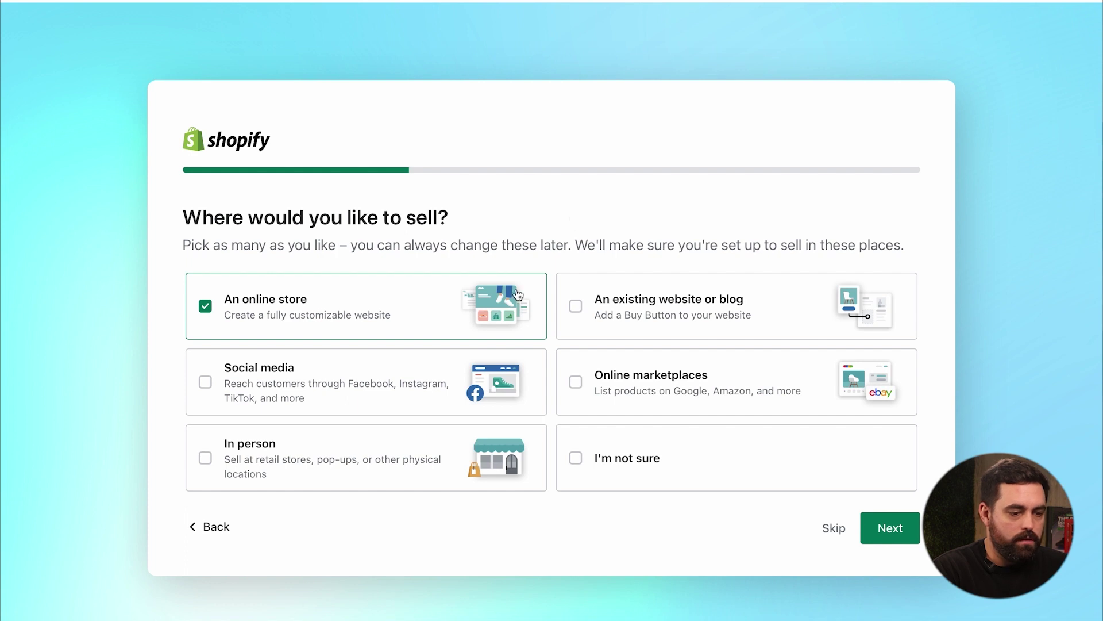
left_click(880, 538)
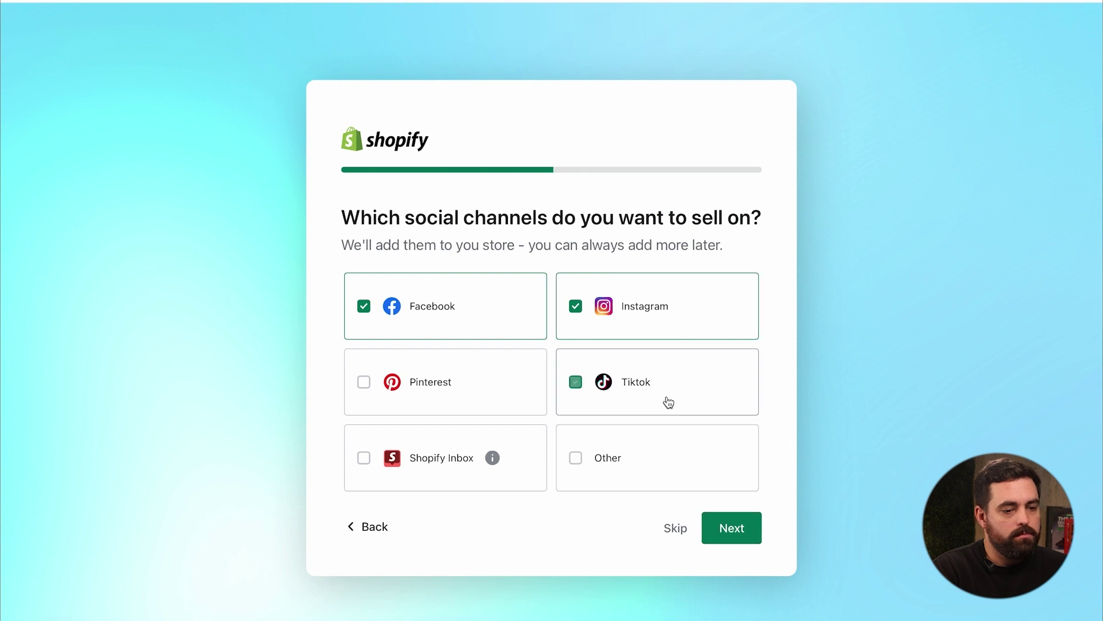
left_click(733, 520)
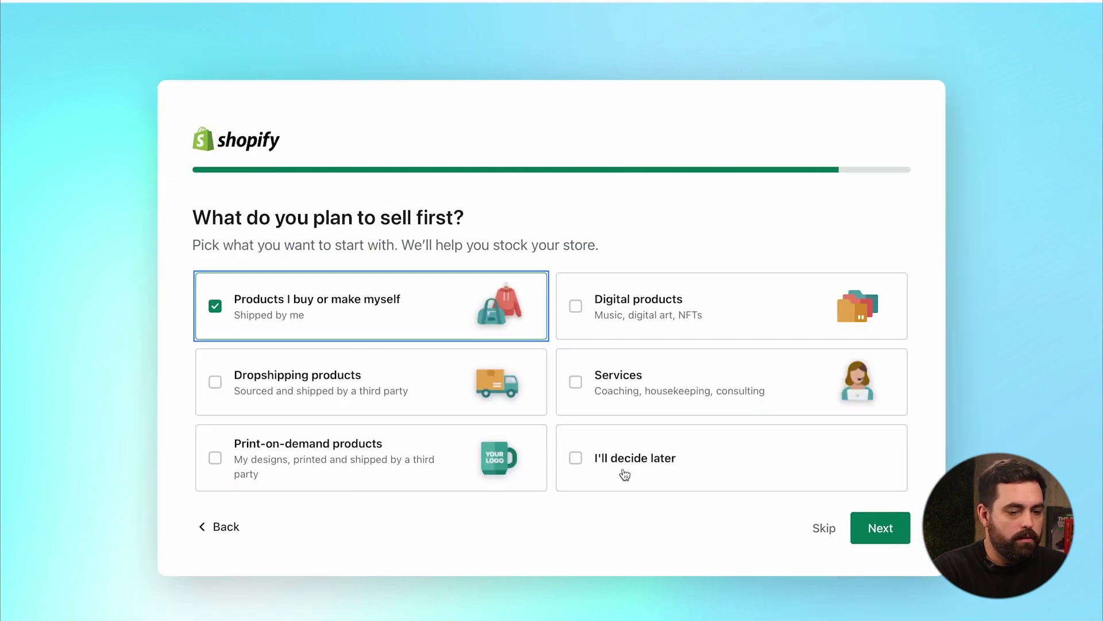
left_click(861, 533)
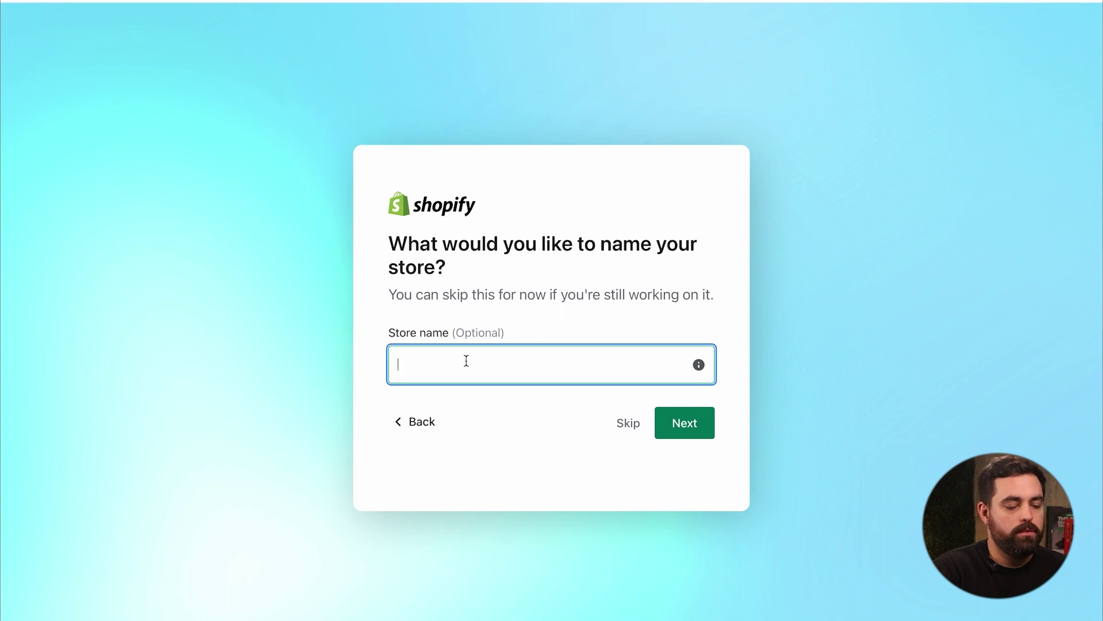
type("totally90skids")
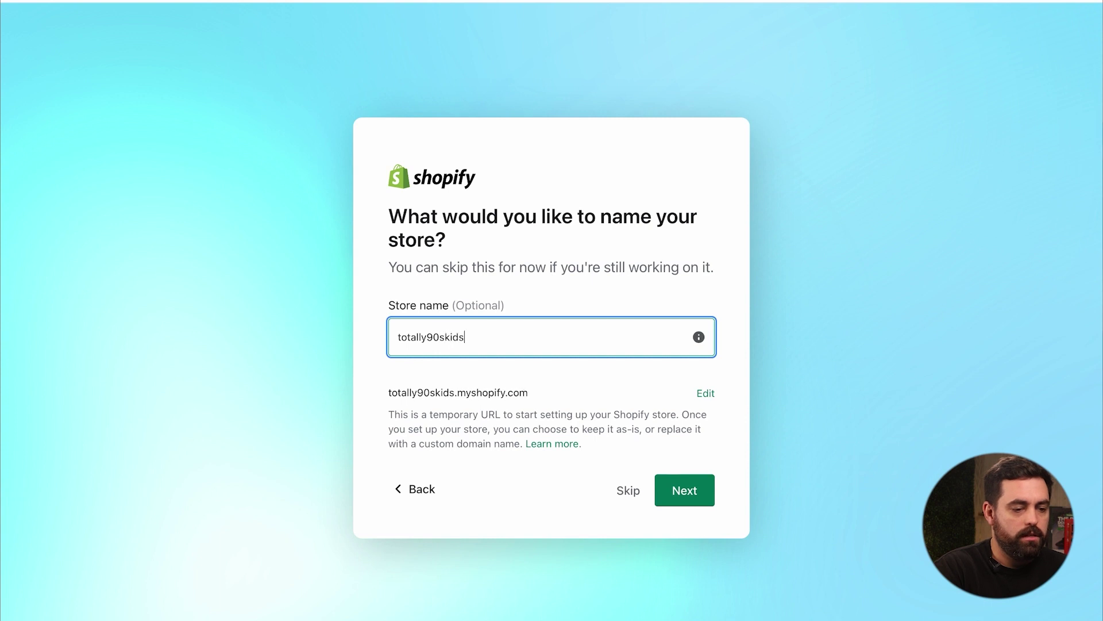
key("Return")
left_click(678, 454)
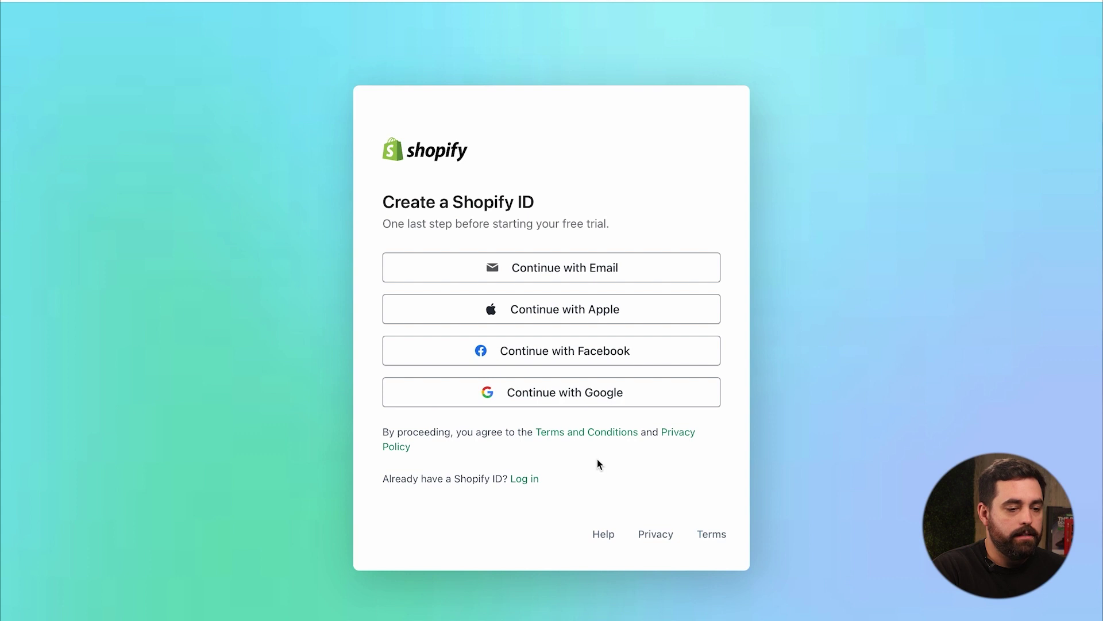
Log in with the saved account e-mail and password.
left_click(523, 480)
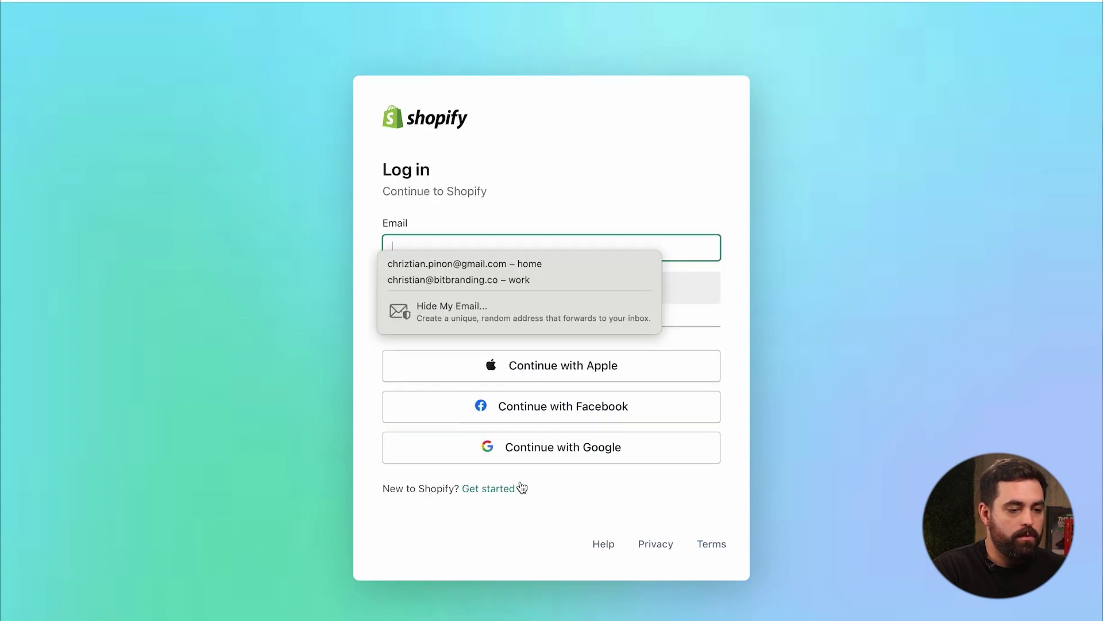
left_click(505, 279)
left_click(552, 299)
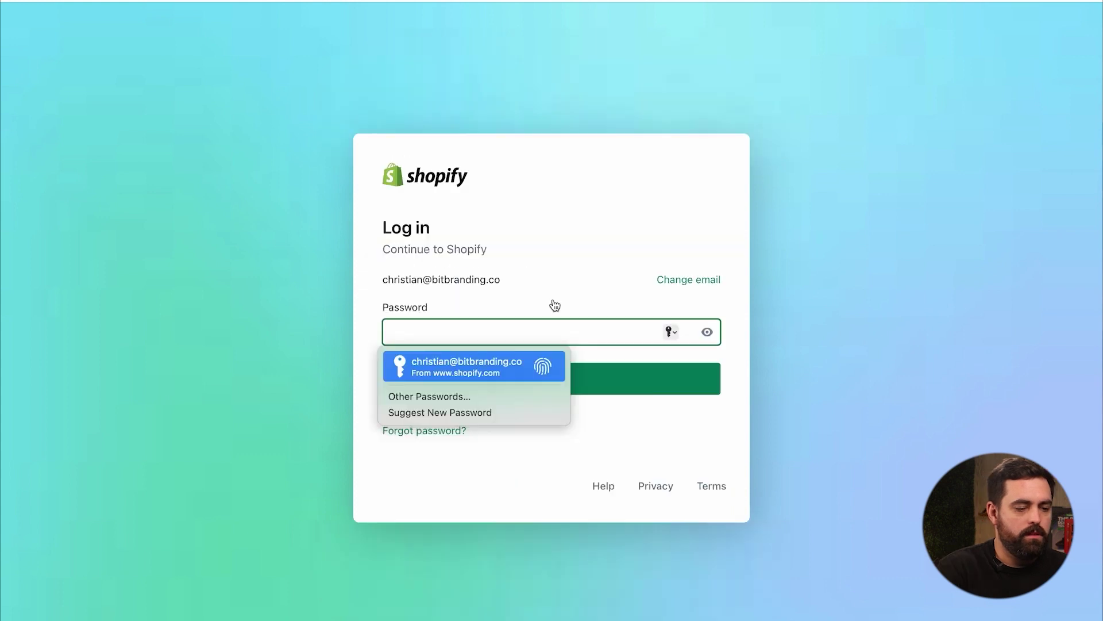
left_click(560, 366)
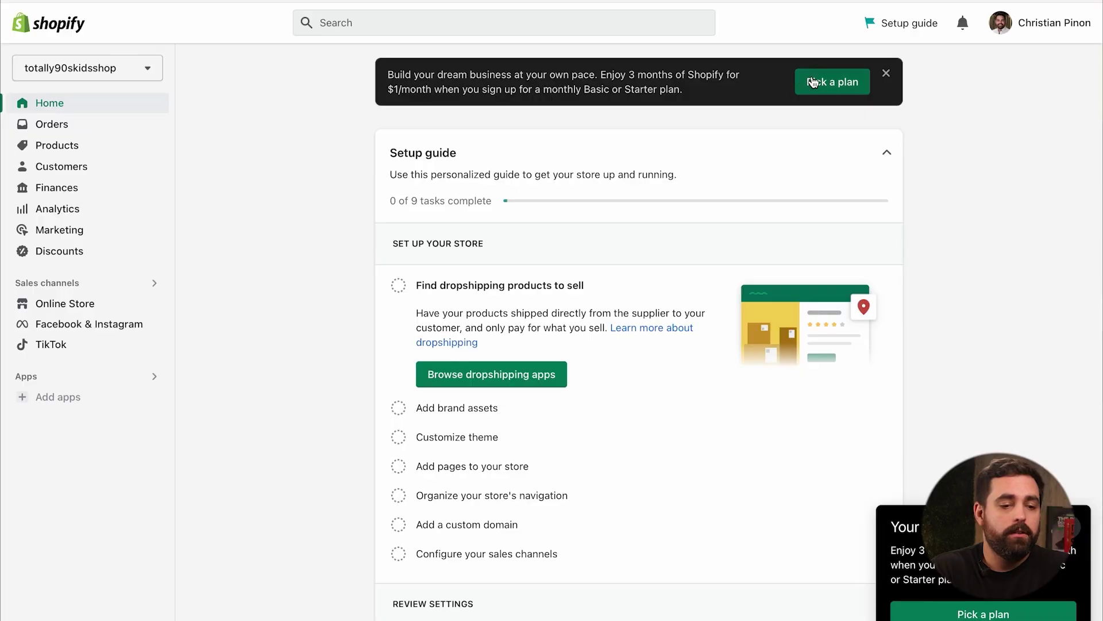
Open the subscription plans and read through the $1-per-month Starter plan details.
left_click(814, 82)
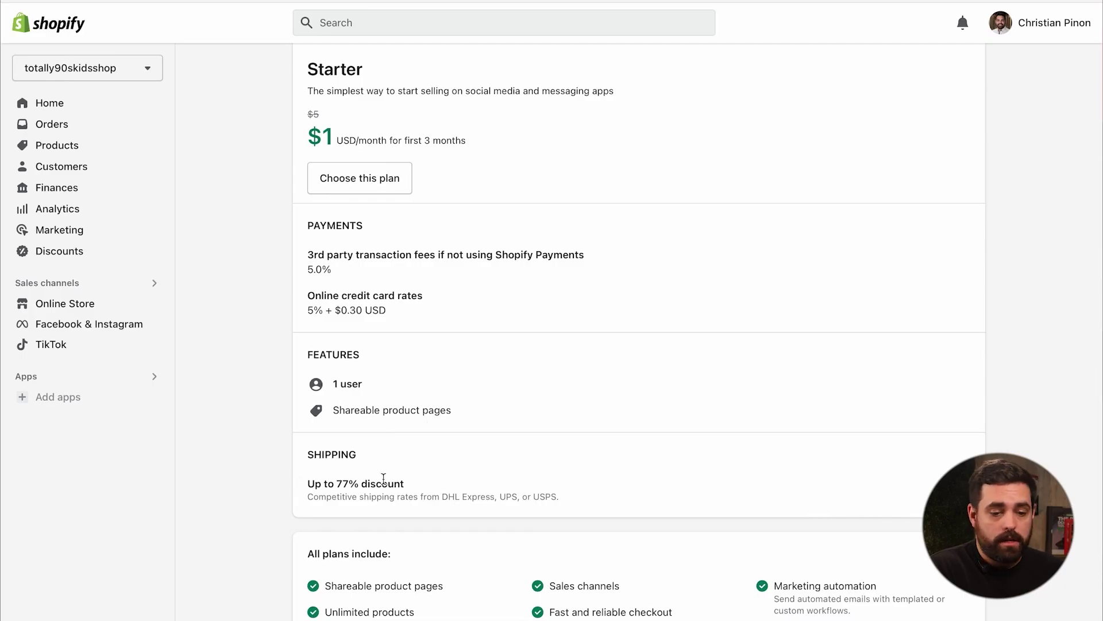
scroll(450, 472, "up", 1)
scroll(450, 472, "down", 5)
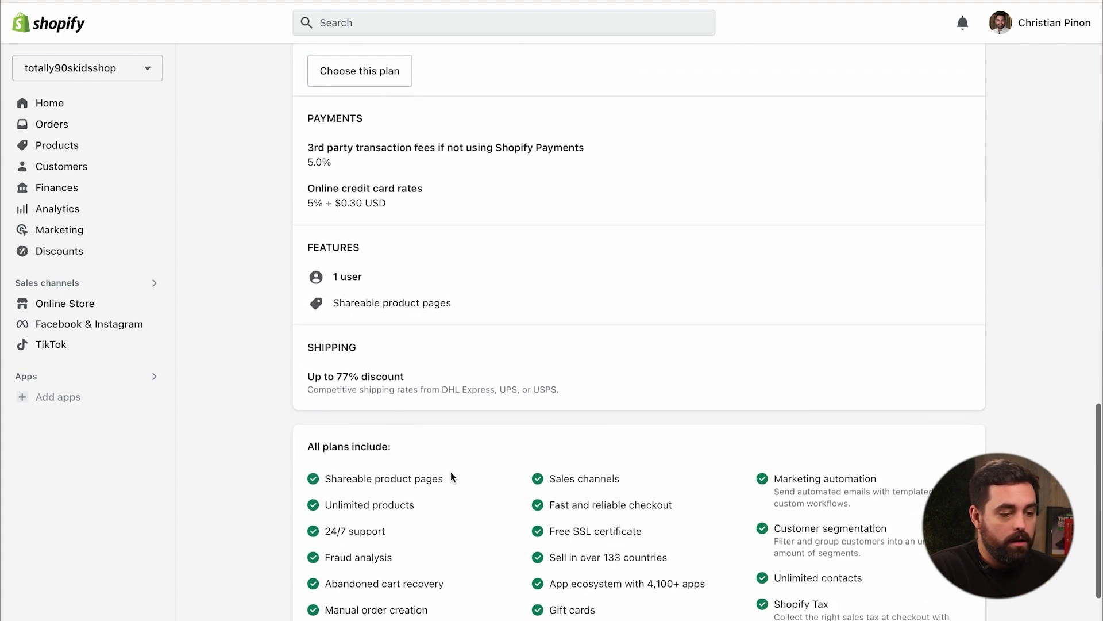
scroll(450, 476, "down", 2)
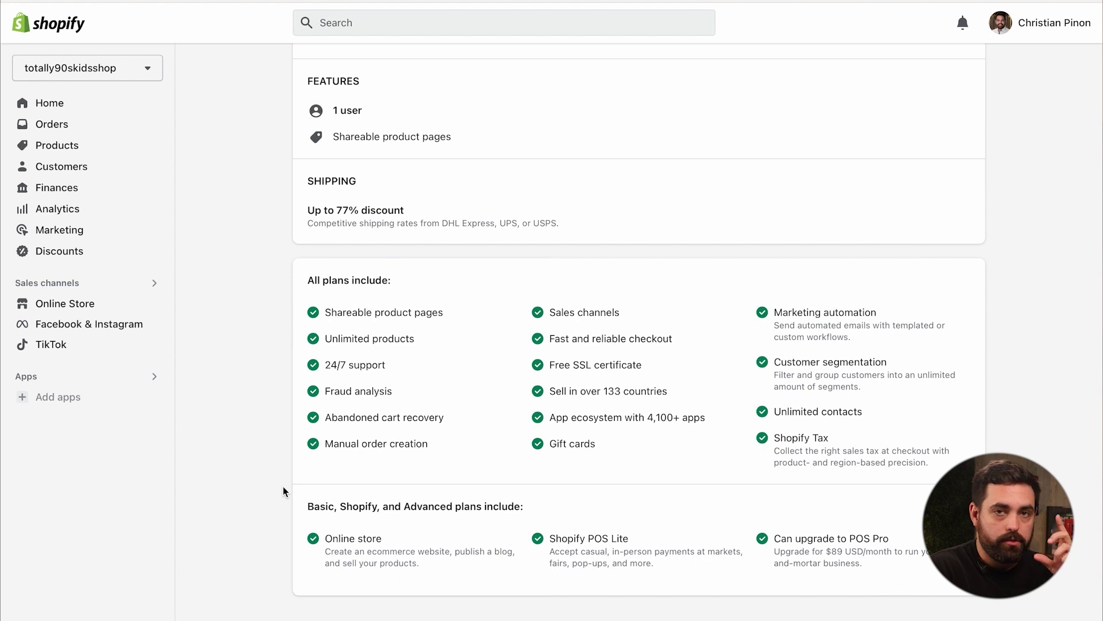
scroll(184, 361, "up", 10)
Choose Starter, accept its feature changes, and confirm Monthly billing at $1 for 3 months.
left_click(351, 292)
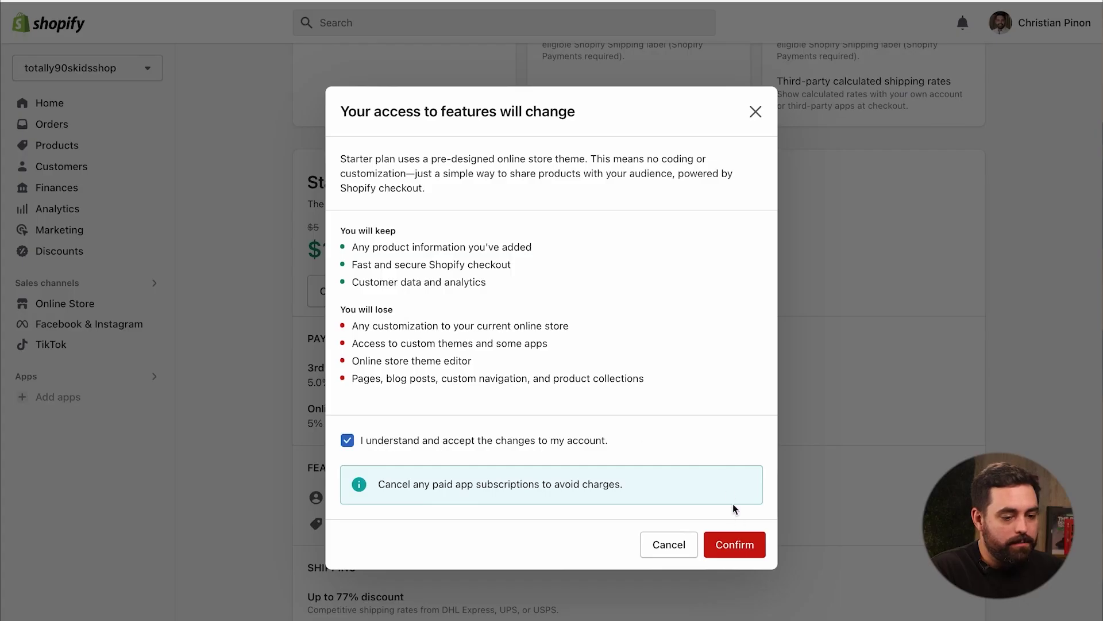
left_click(736, 544)
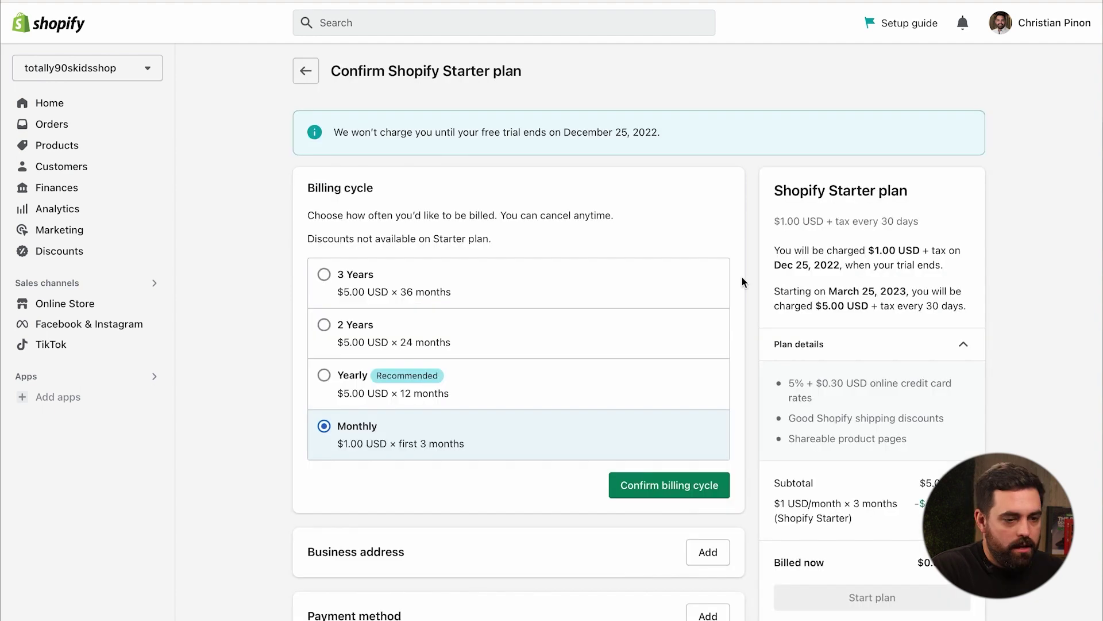
scroll(445, 421, "down", 1)
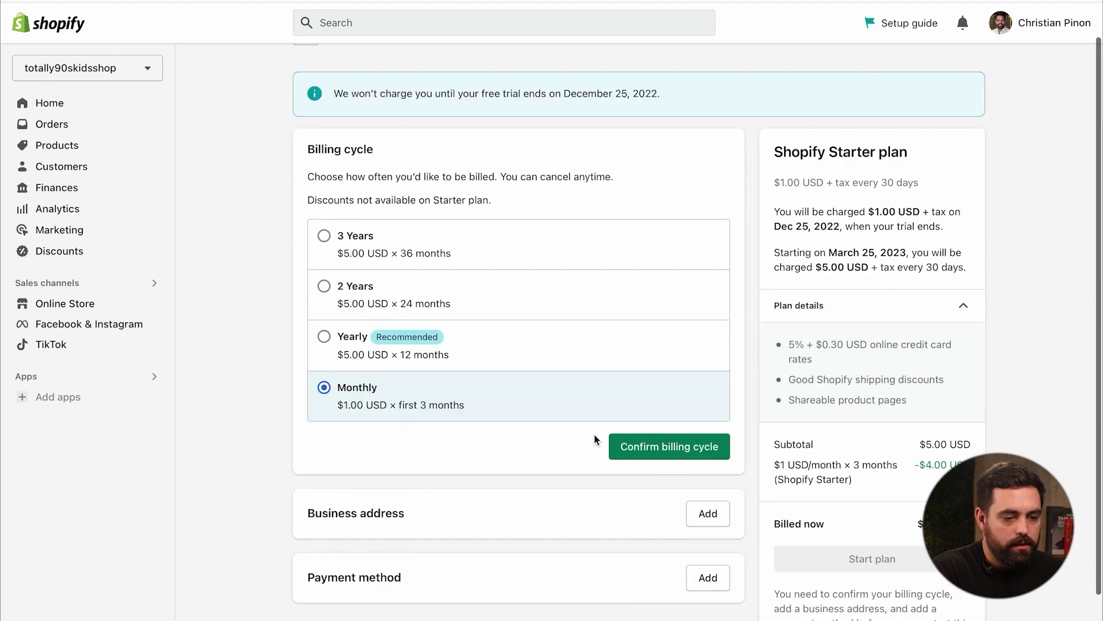
left_click(649, 448)
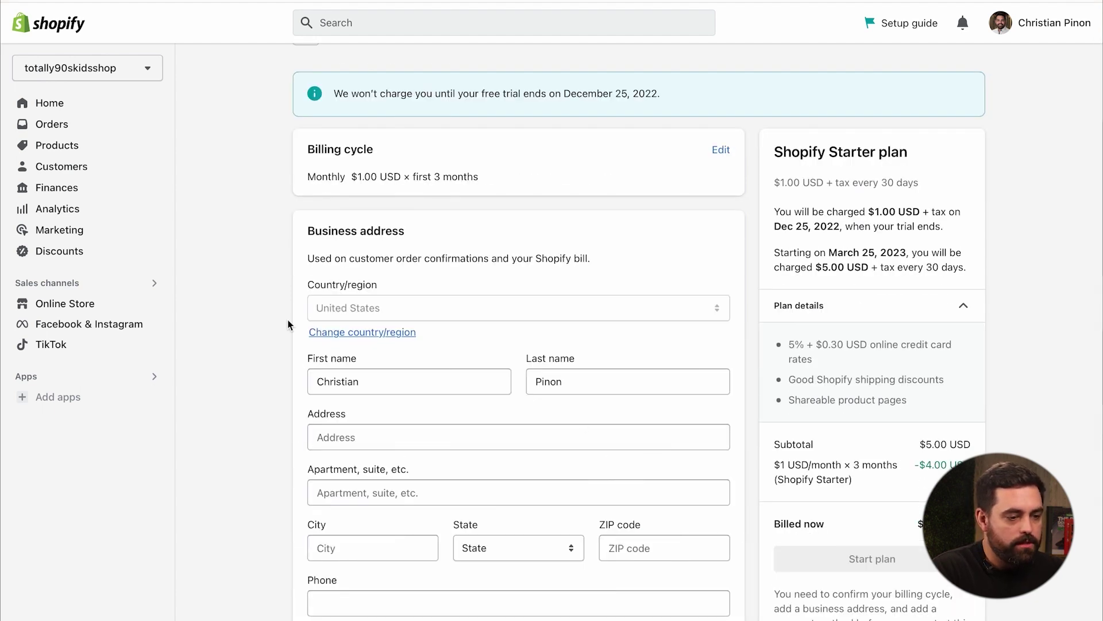
scroll(288, 325, "down", 2)
scroll(288, 324, "down", 2)
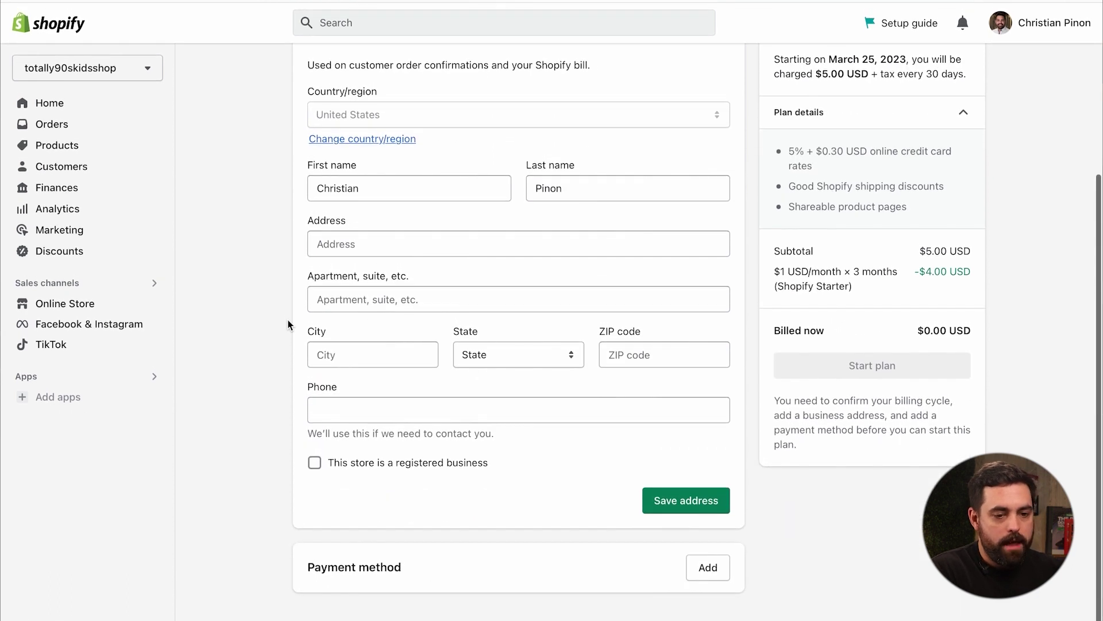
scroll(288, 325, "up", 3)
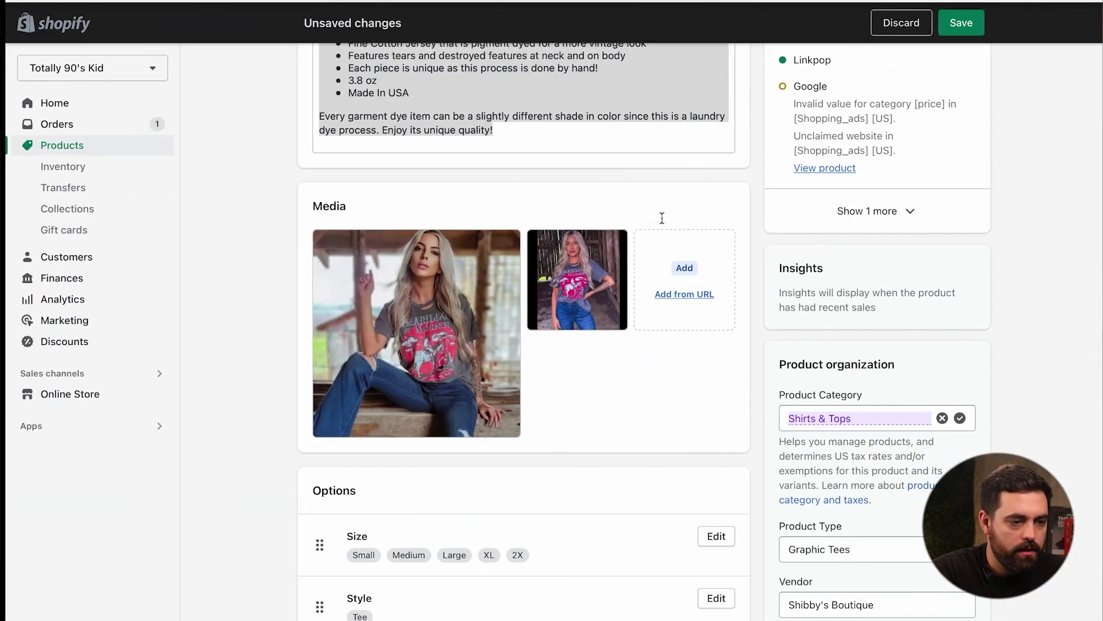
Bring up a blank Add product form in the totally90skidsshop admin.
scroll(662, 218, "up", 5)
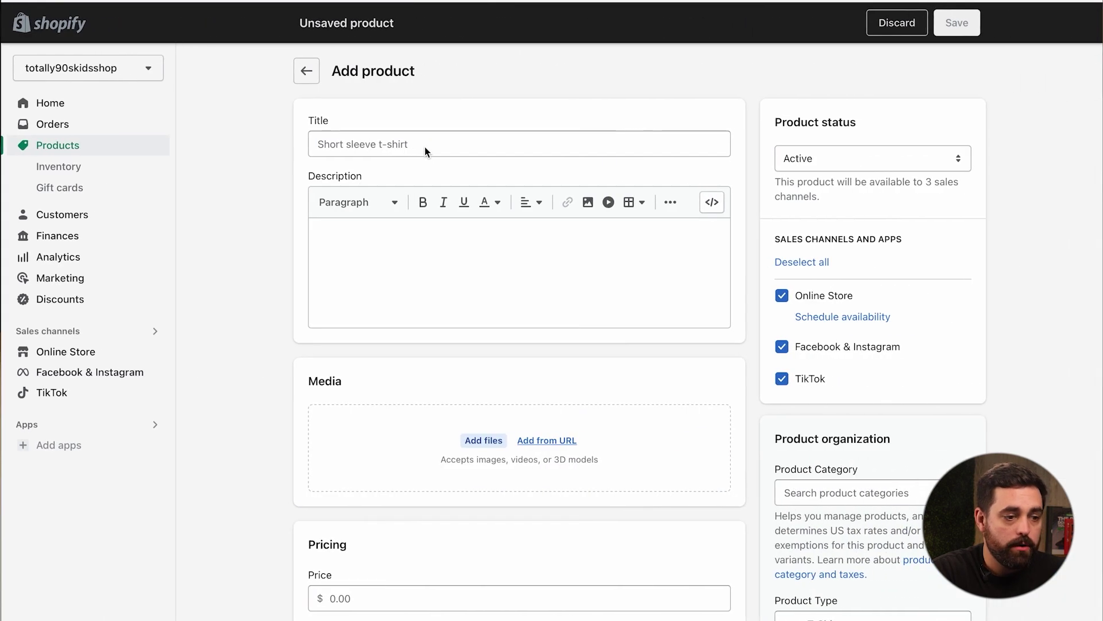
Paste the Amarillo By Mornin tee's title and description into the new product.
left_click(446, 146)
key("ctrl+v")
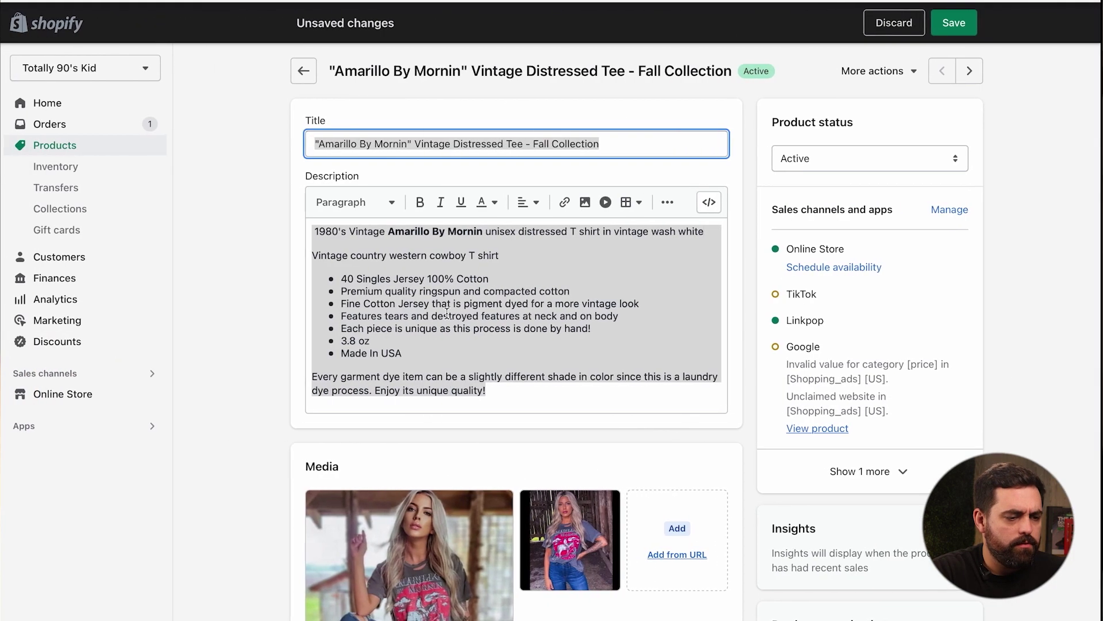
double_click(448, 315)
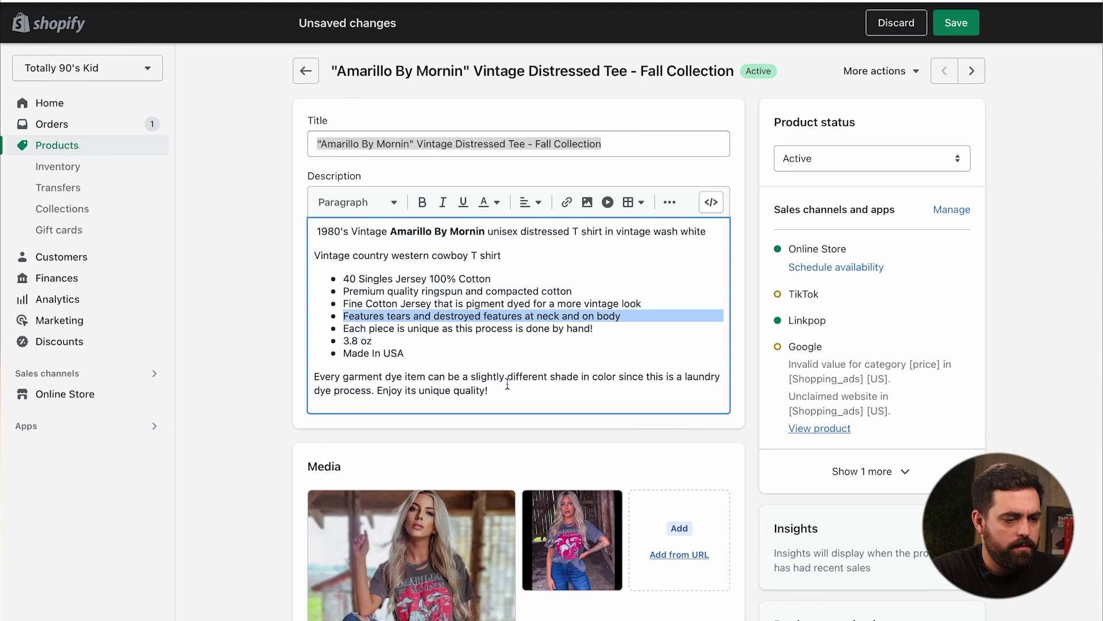
left_click_drag(507, 383, 275, 209)
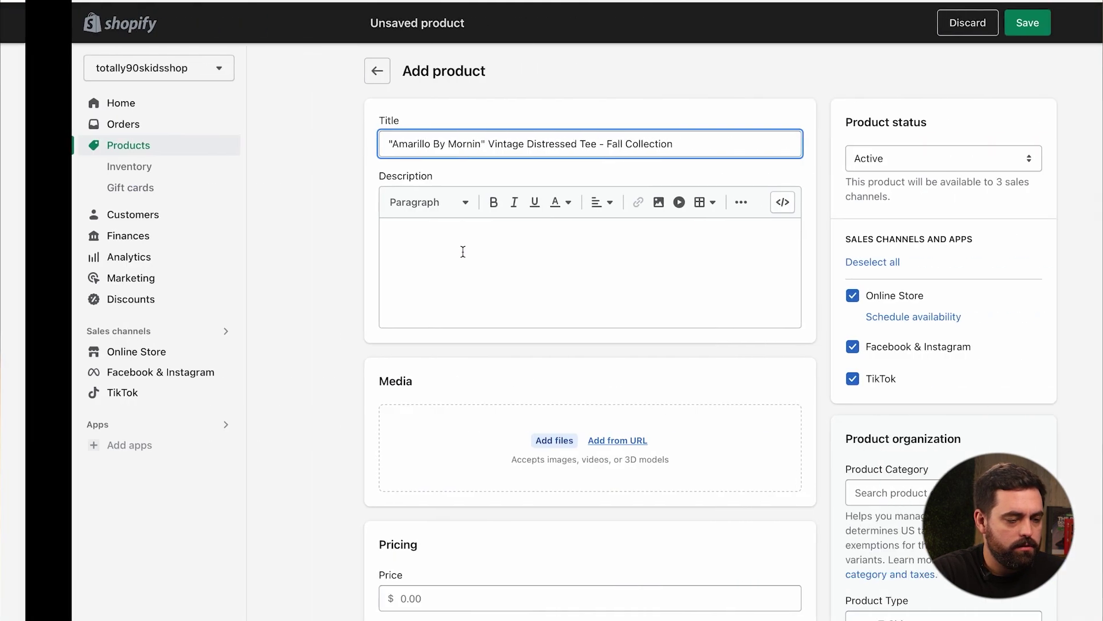
left_click(460, 249)
key("ctrl+v")
Upload the two tee photos and enter the $44.00 price.
scroll(312, 357, "down", 2)
left_click(482, 405)
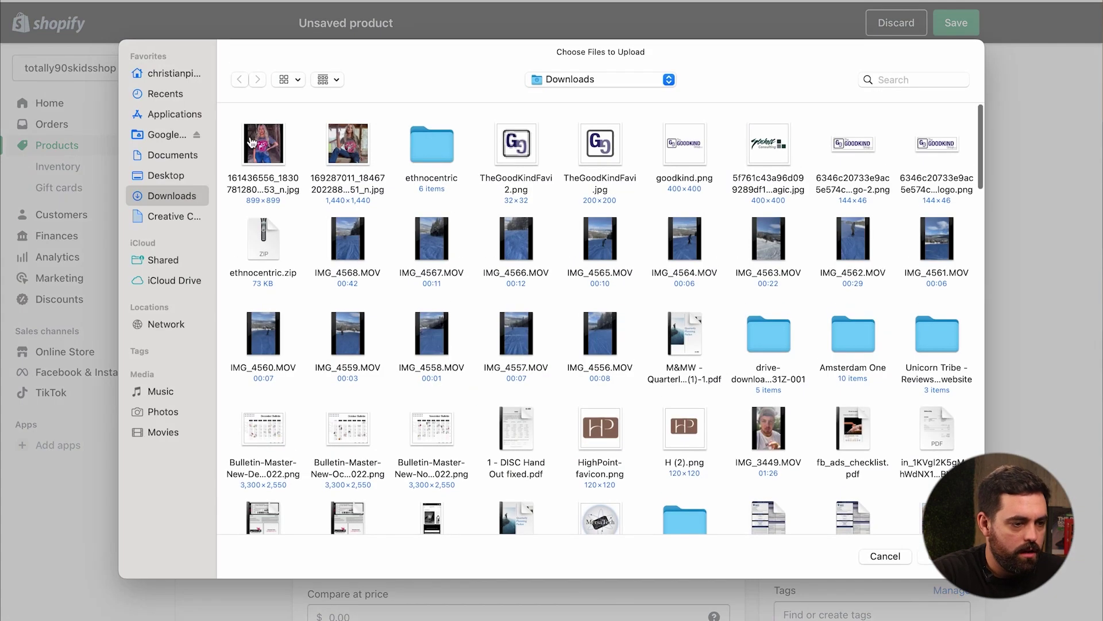
left_click_drag(370, 126, 258, 148)
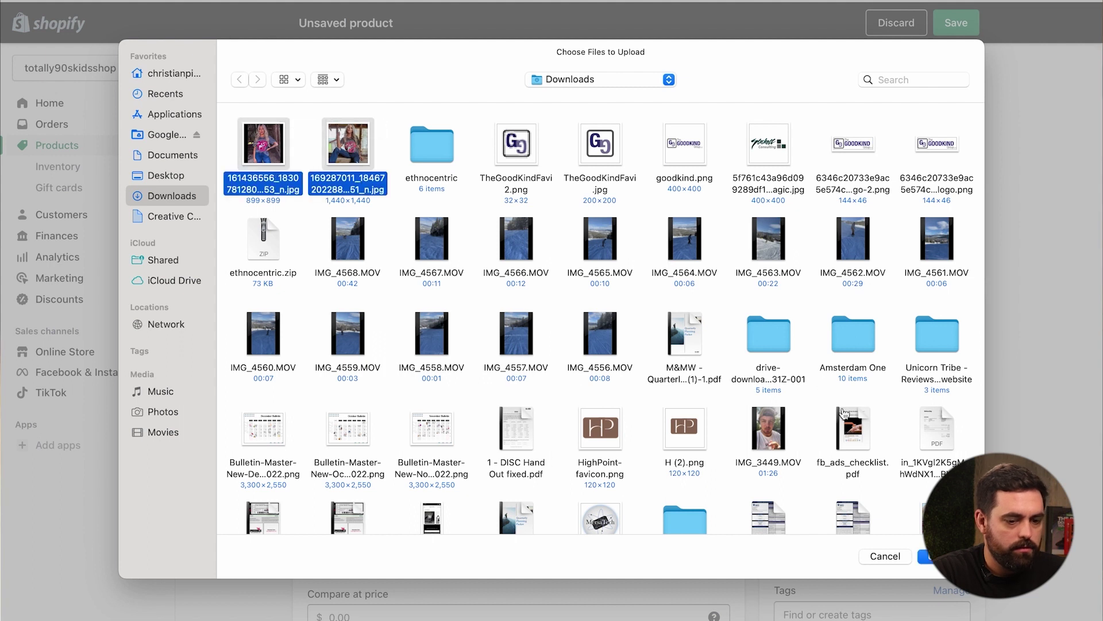
left_click(931, 556)
type("4")
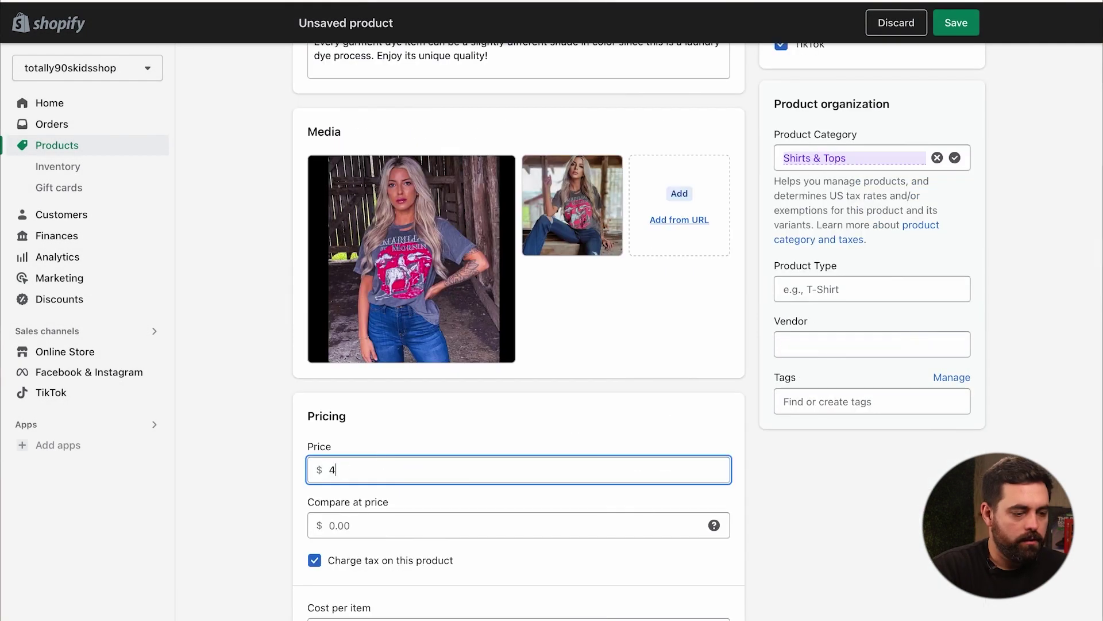
scroll(778, 203, "up", 3)
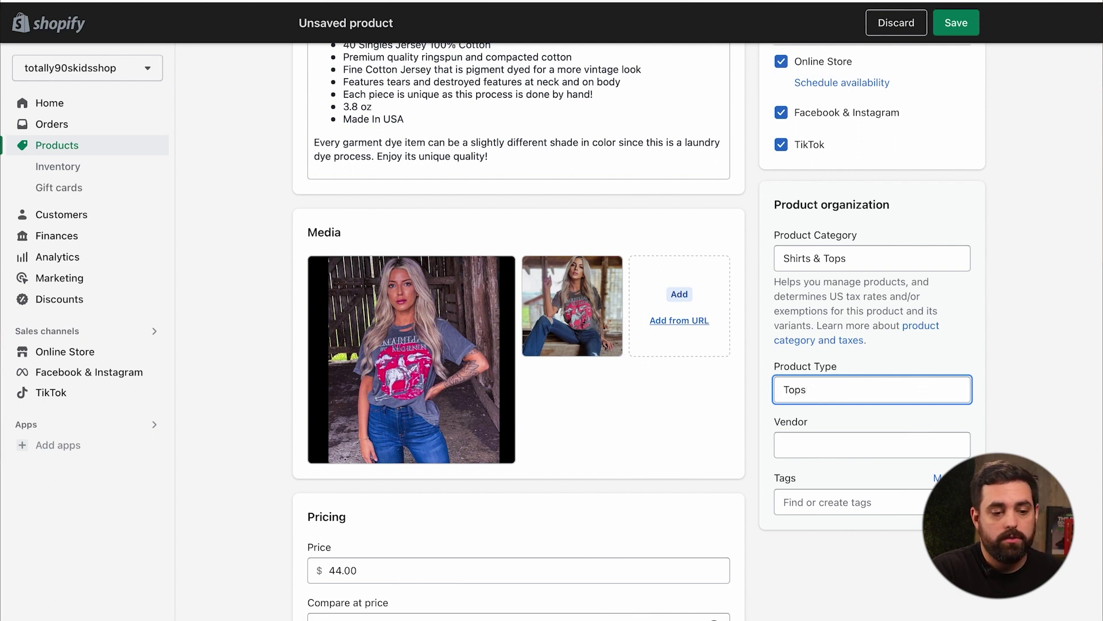
Enter vendor BitShirts, cost, SKU, 12 available, weight, and United States as origin.
scroll(843, 446, "up", 3)
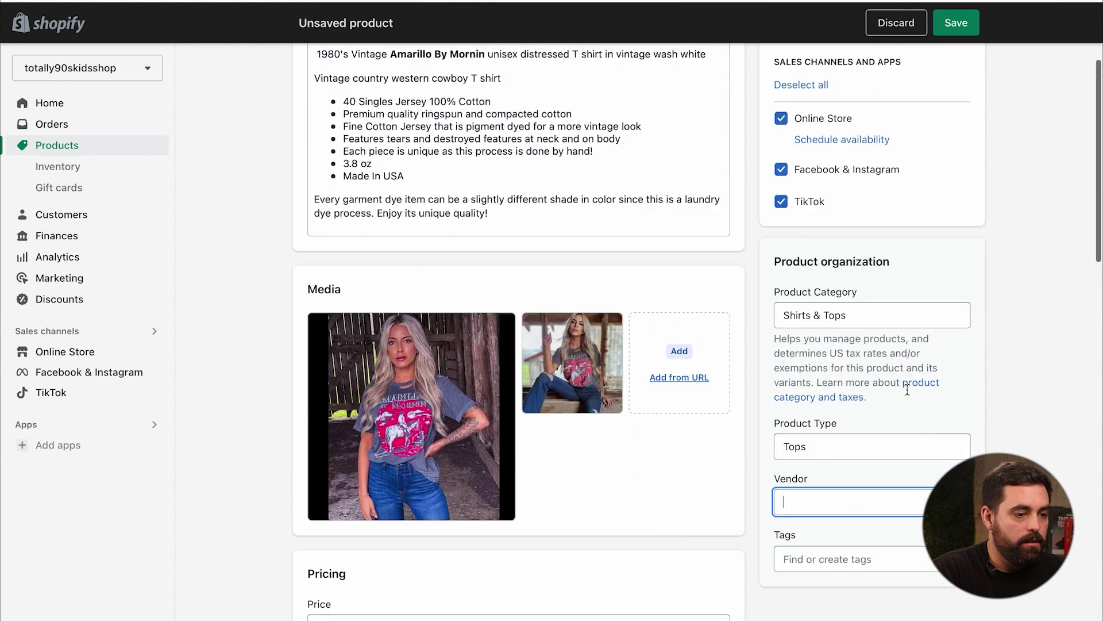
scroll(907, 389, "up", 2)
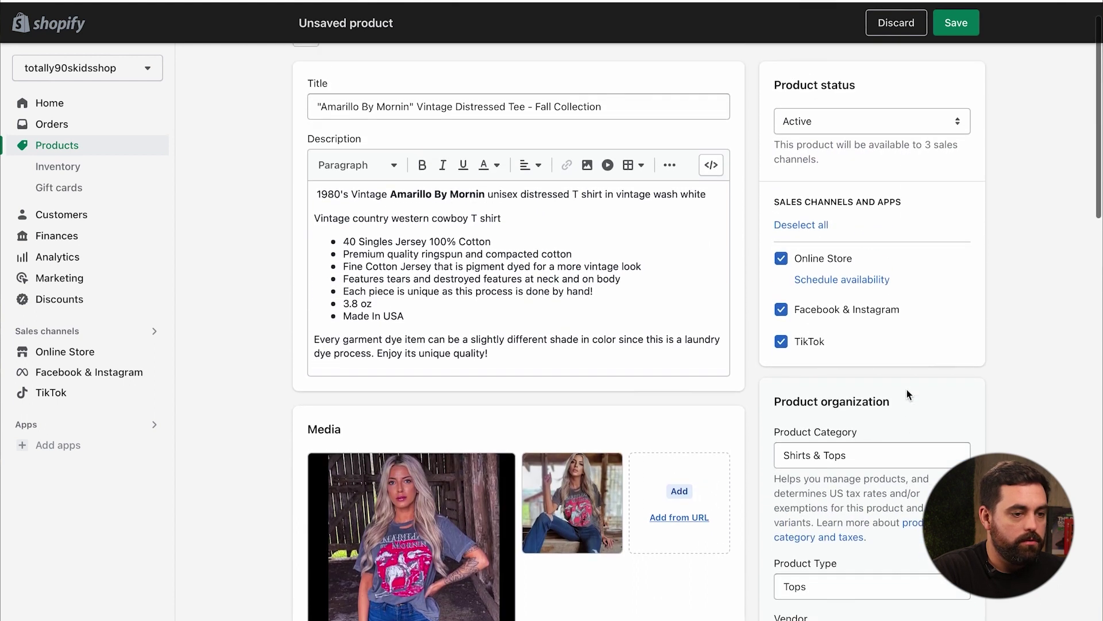
type("BitShirts")
scroll(681, 375, "down", 5)
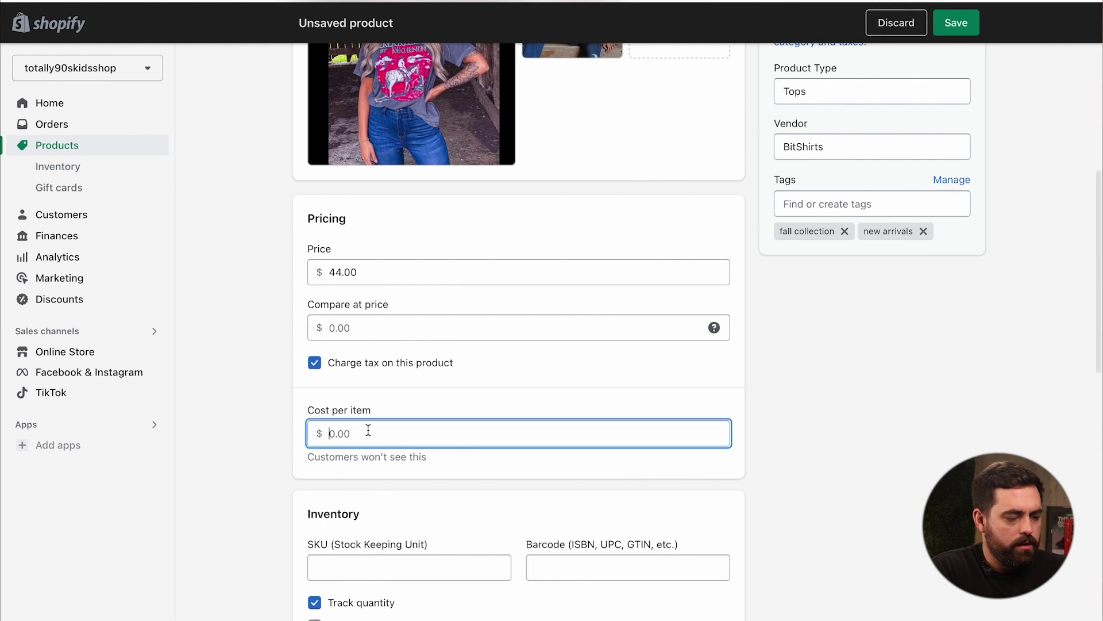
scroll(254, 463, "down", 5)
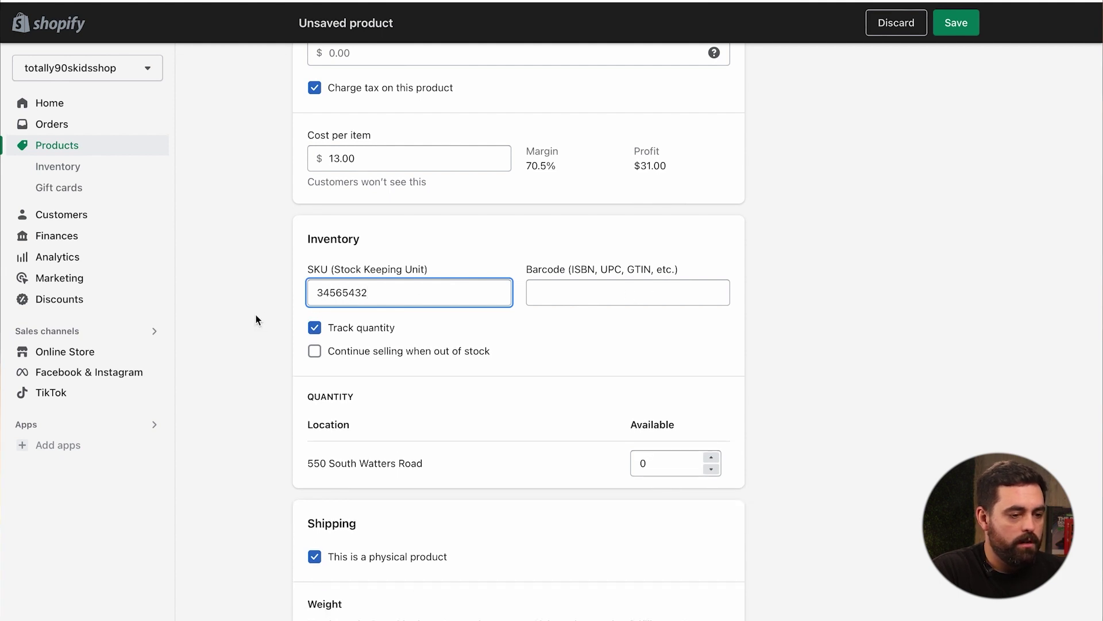
scroll(254, 364, "down", 1)
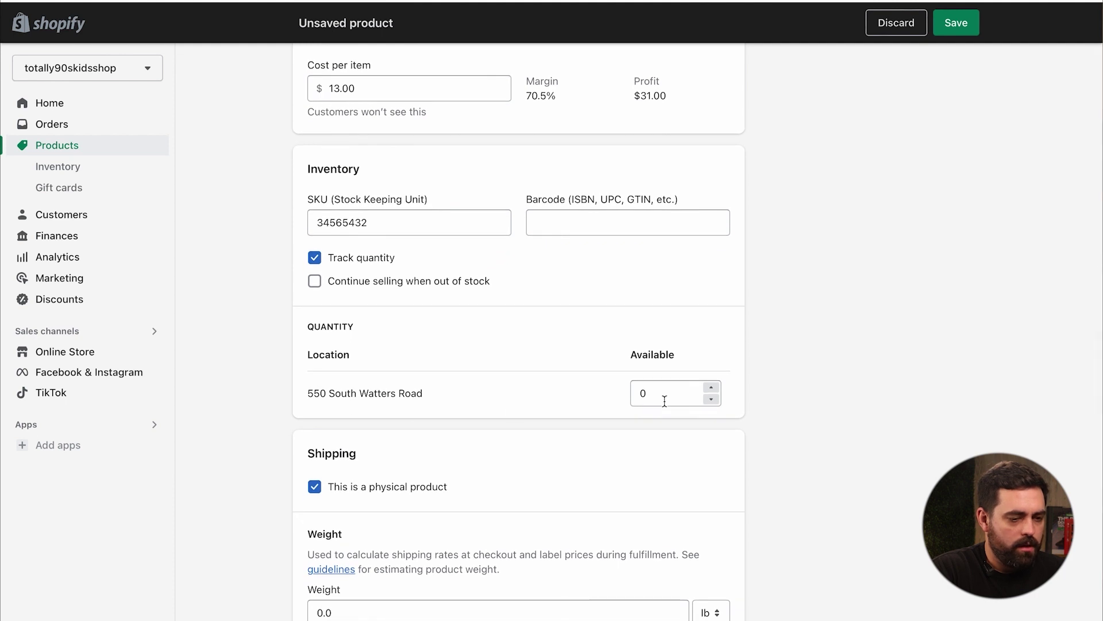
left_click(810, 419)
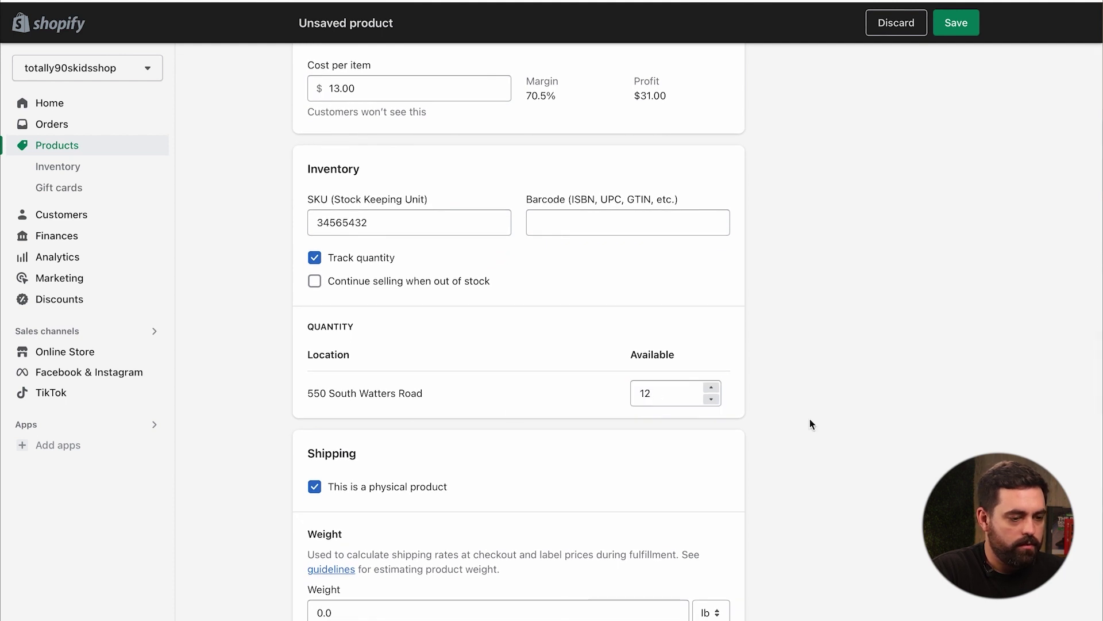
scroll(258, 278, "up", 3)
scroll(282, 282, "down", 6)
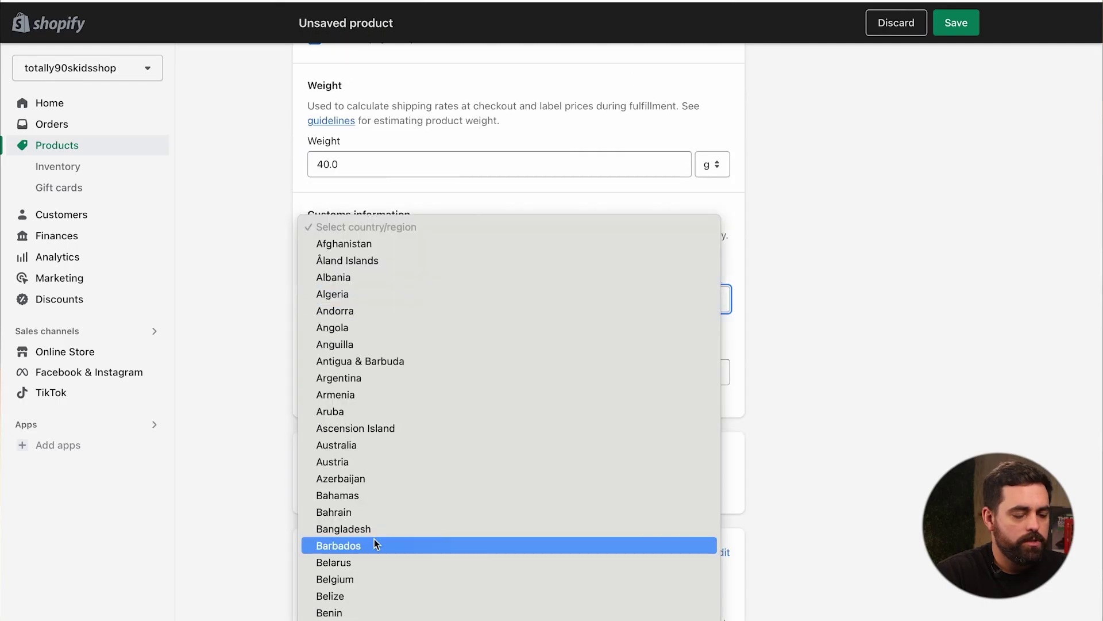
scroll(374, 540, "down", 20)
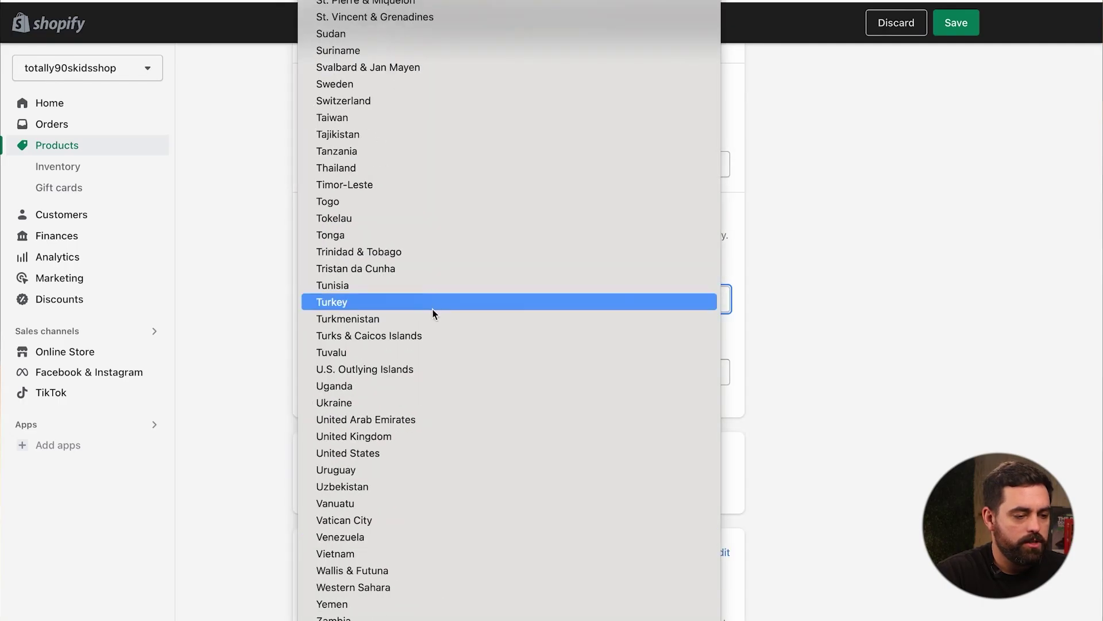
left_click(382, 453)
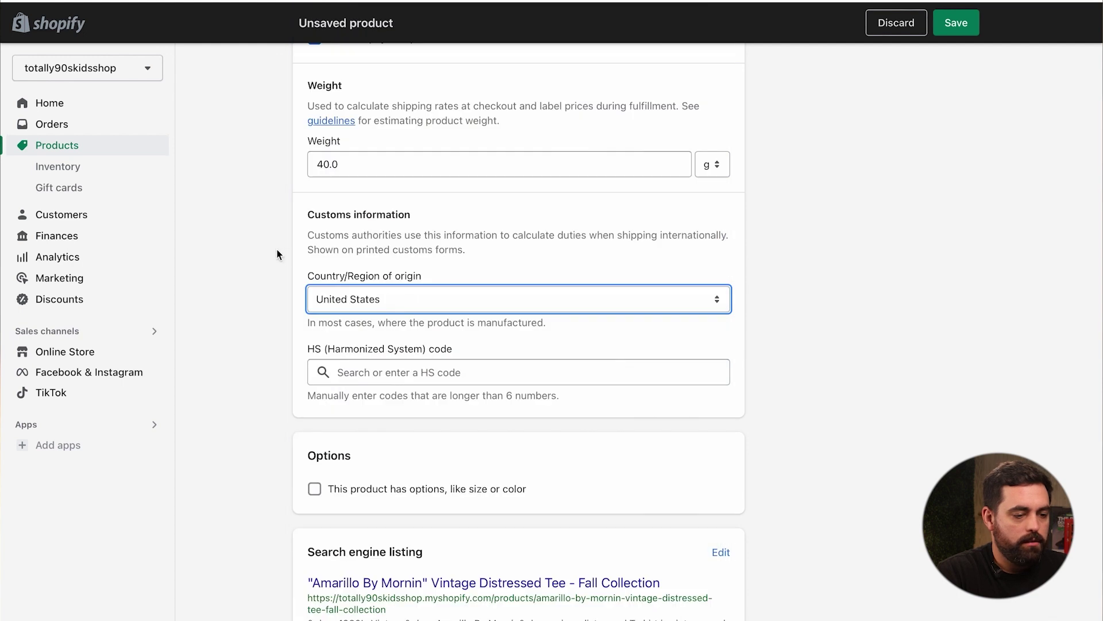
Add a Size option with Small, Medium and Large, stock each variant, and save.
scroll(236, 309, "down", 2)
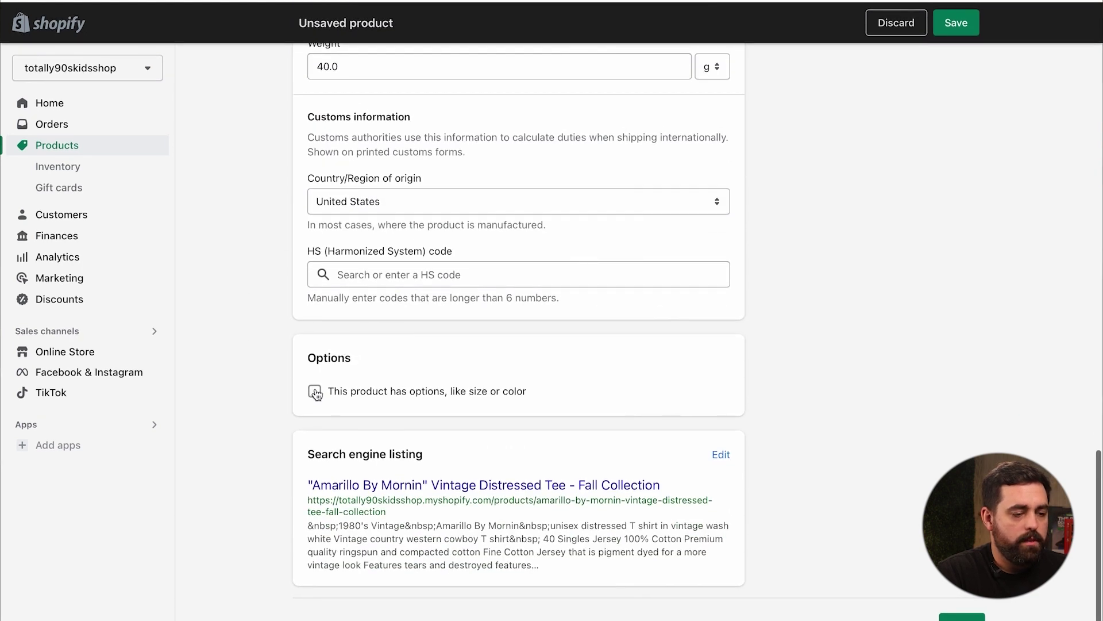
left_click(315, 391)
scroll(238, 379, "down", 3)
left_click(400, 300)
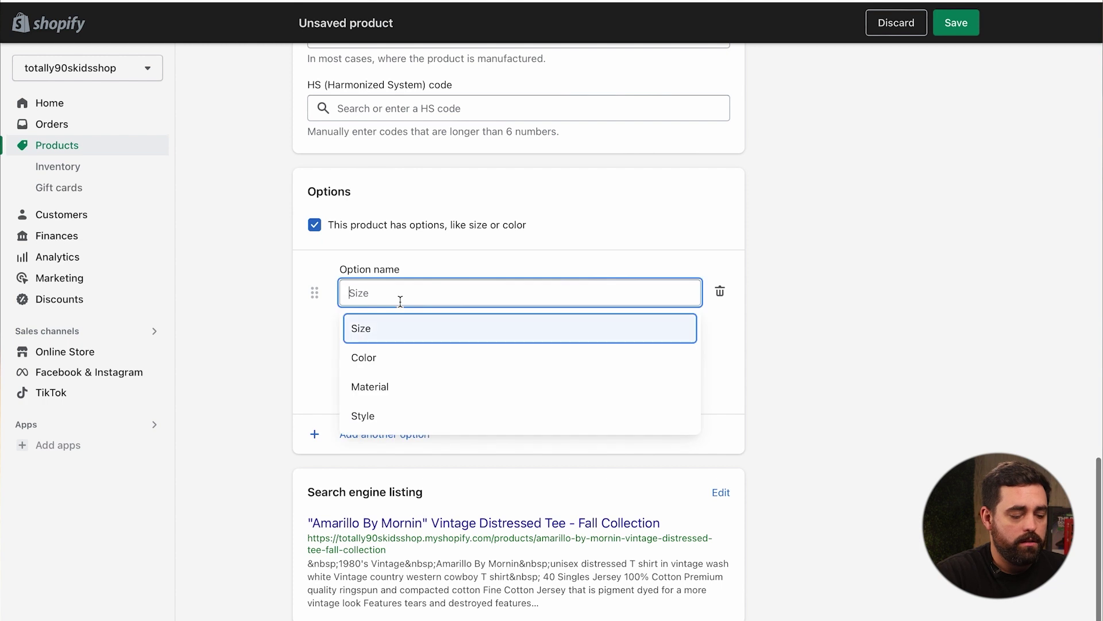
left_click(419, 328)
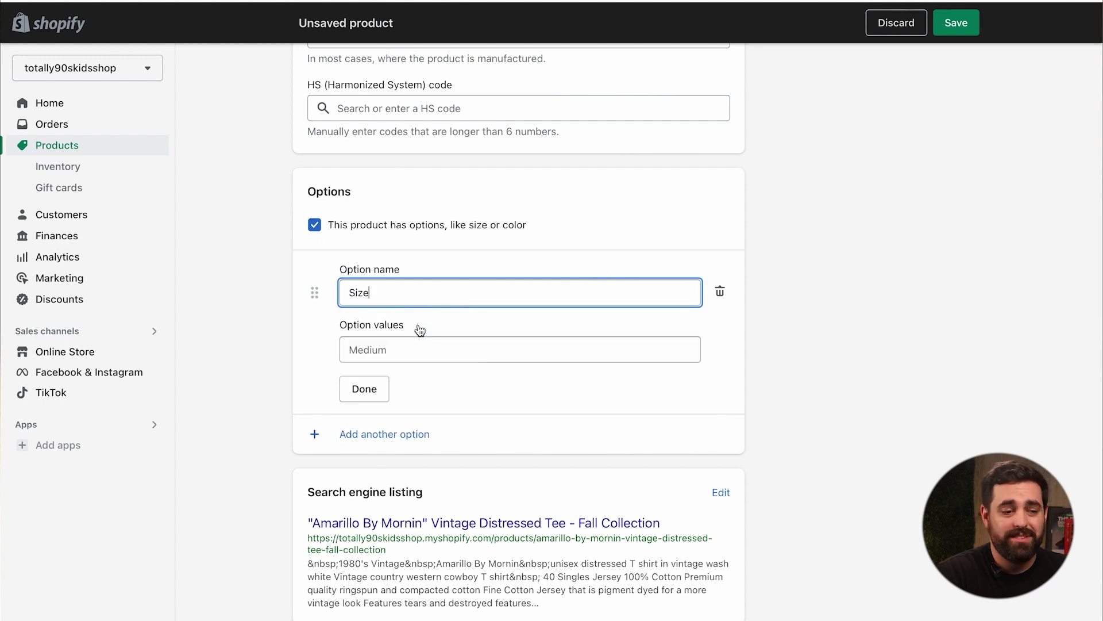
type("Small")
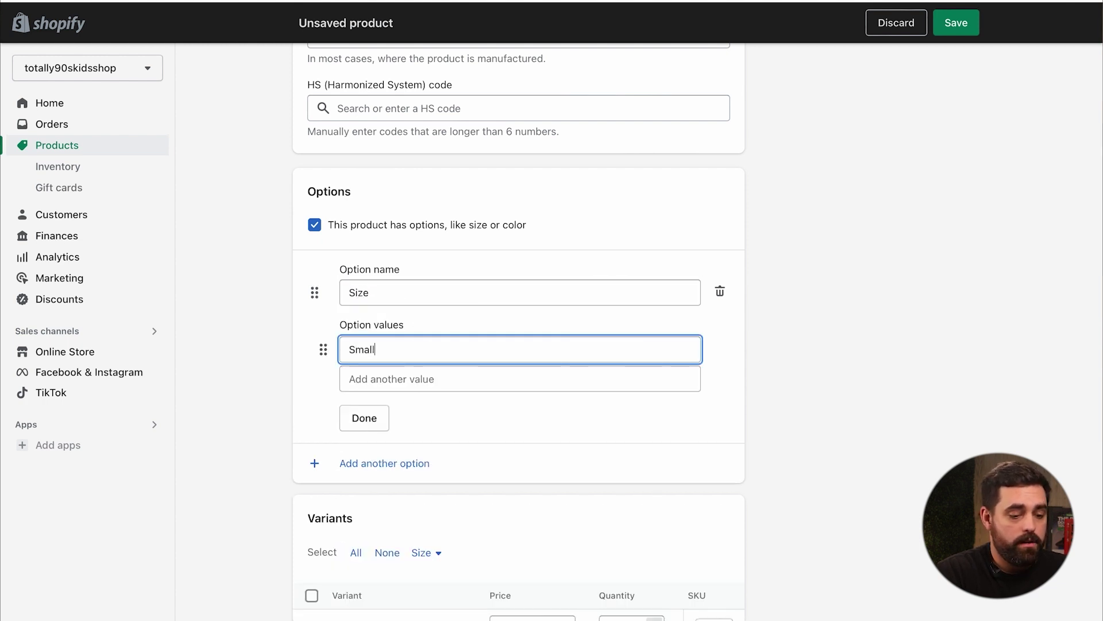
type("Medium")
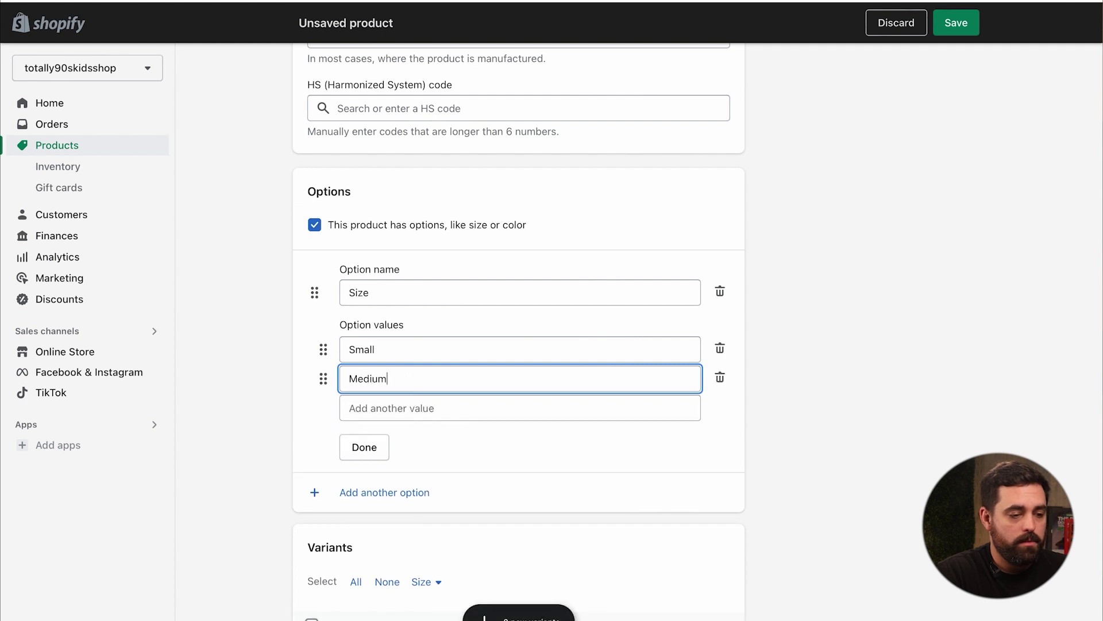
type("Lae")
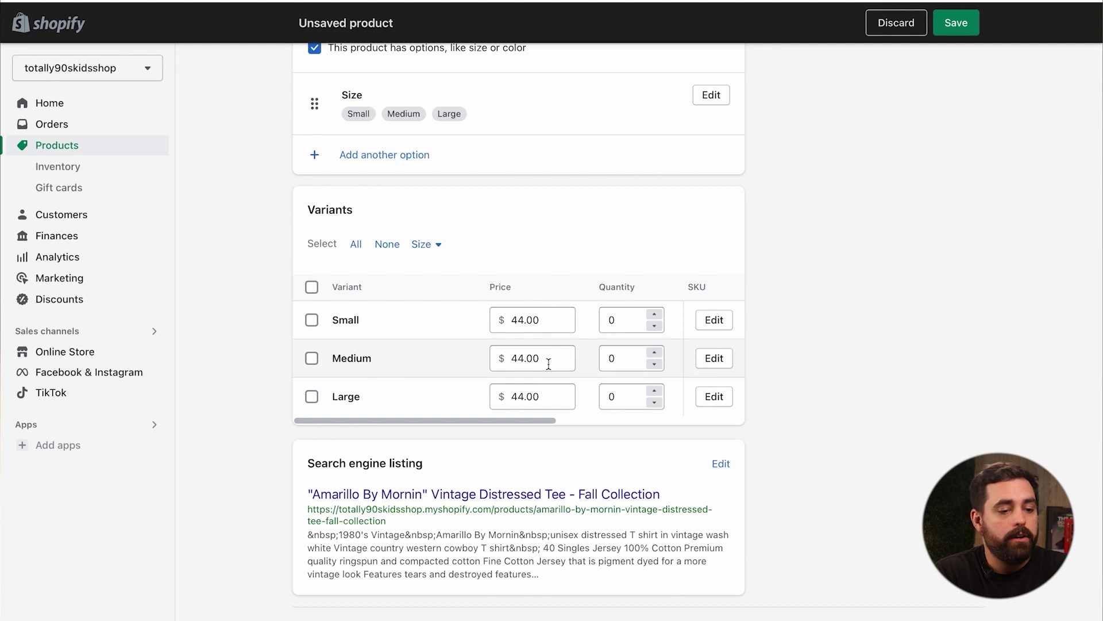
left_click(623, 323)
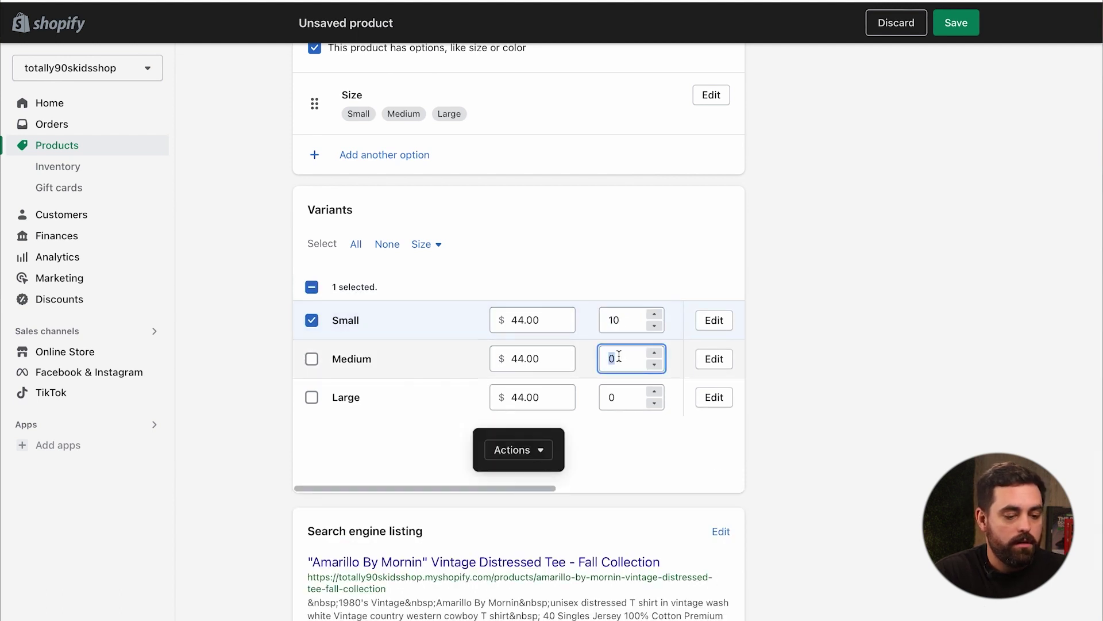
left_click(617, 396)
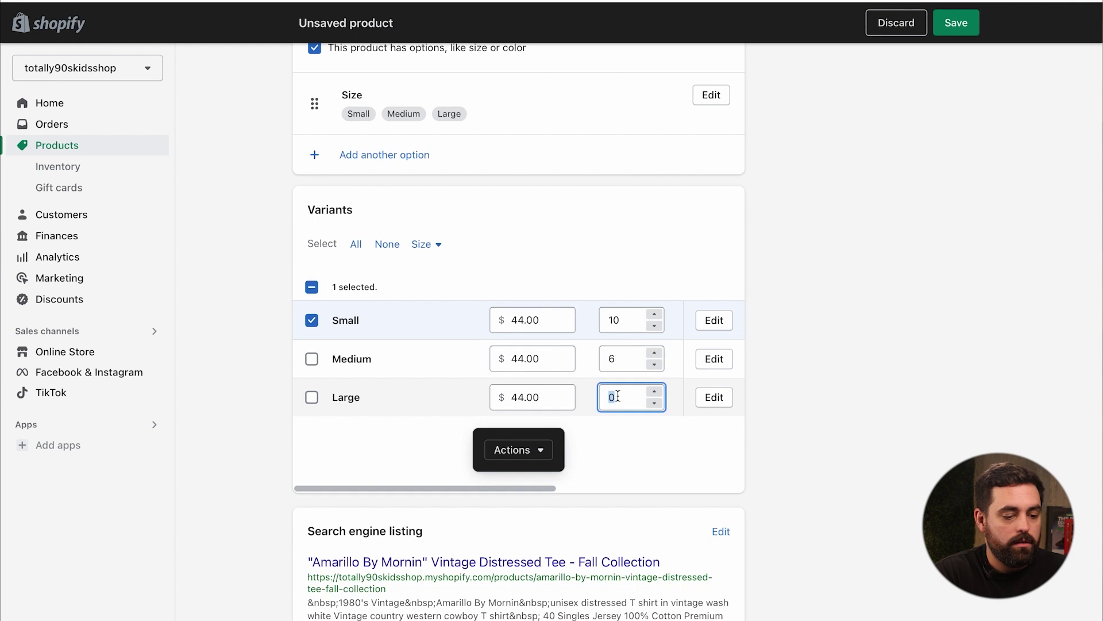
left_click(798, 439)
scroll(798, 440, "up", 15)
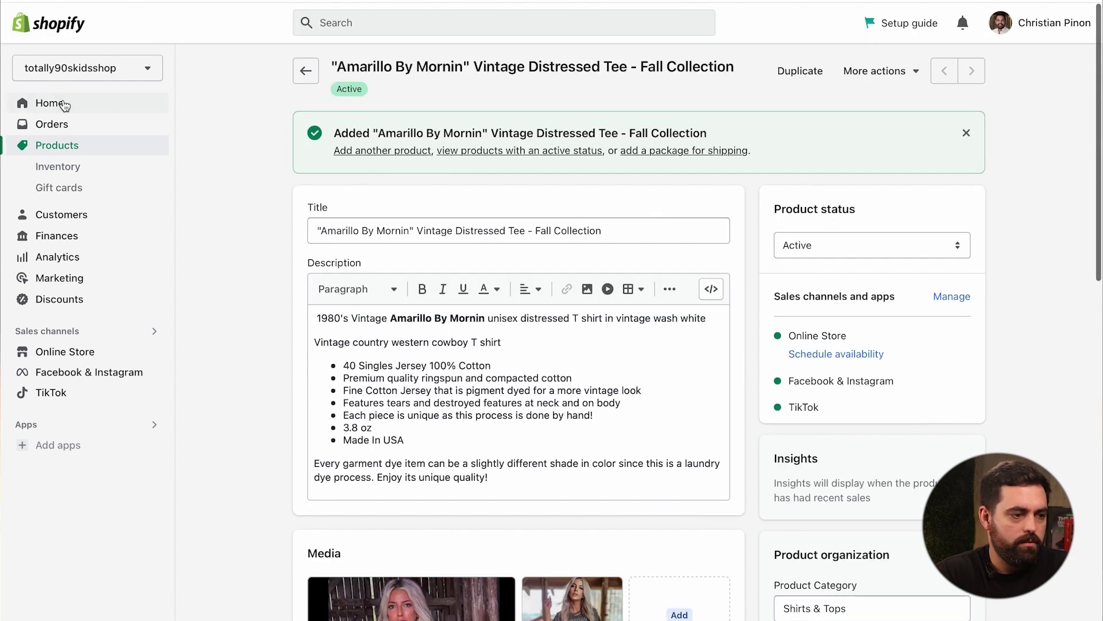
Return to Home to reach the setup guide's Add brand assets task.
left_click(64, 105)
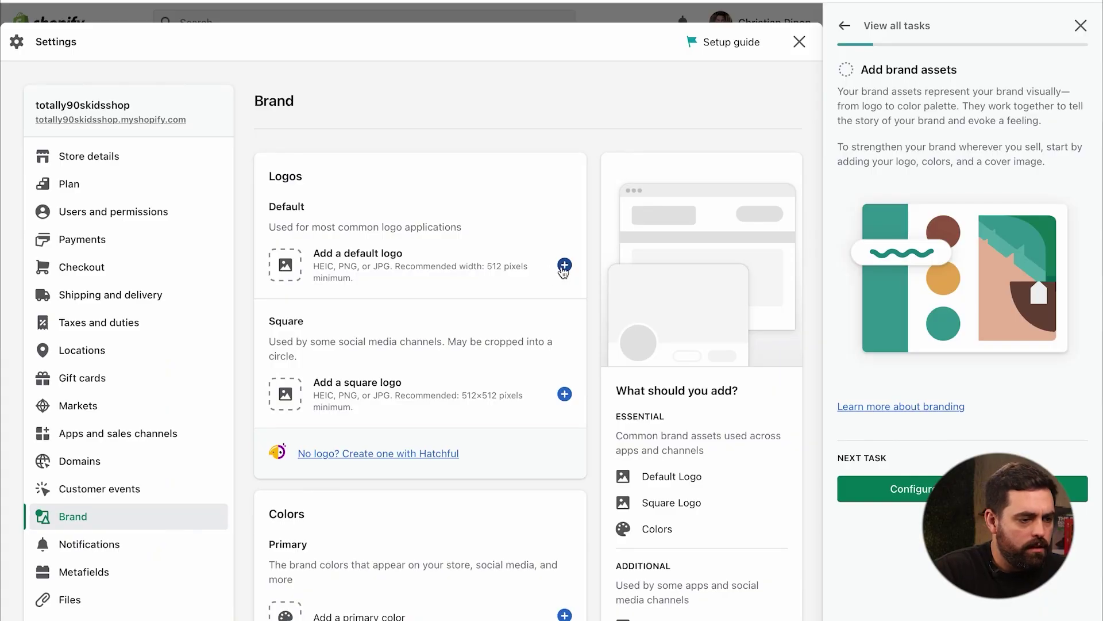
Add a default brand logo and a bright yellow-green primary colour.
left_click(565, 266)
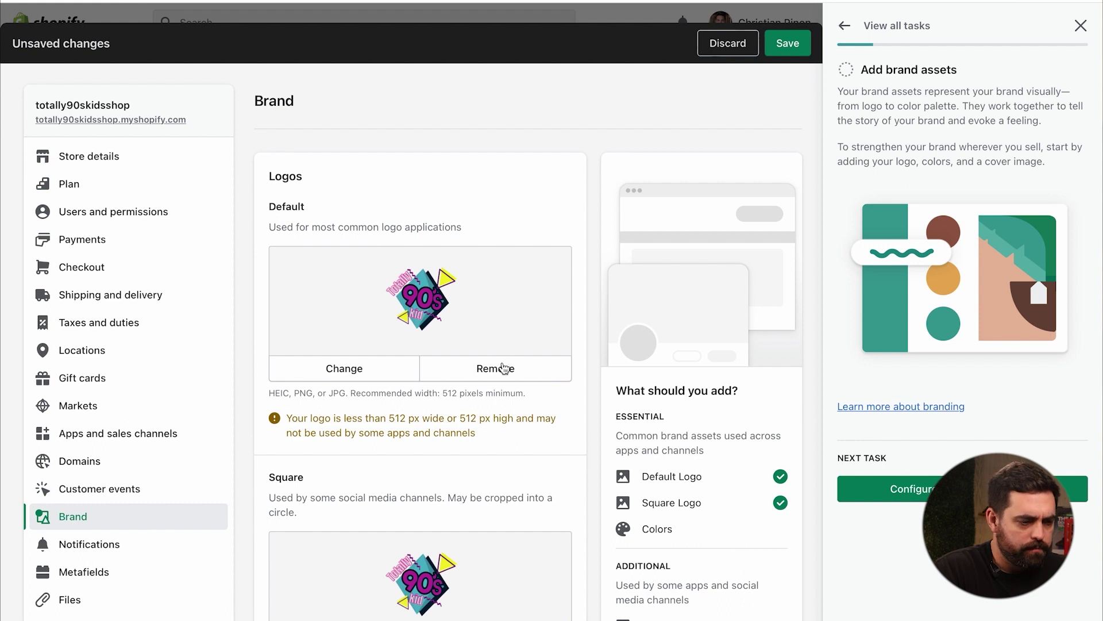
scroll(561, 445, "down", 8)
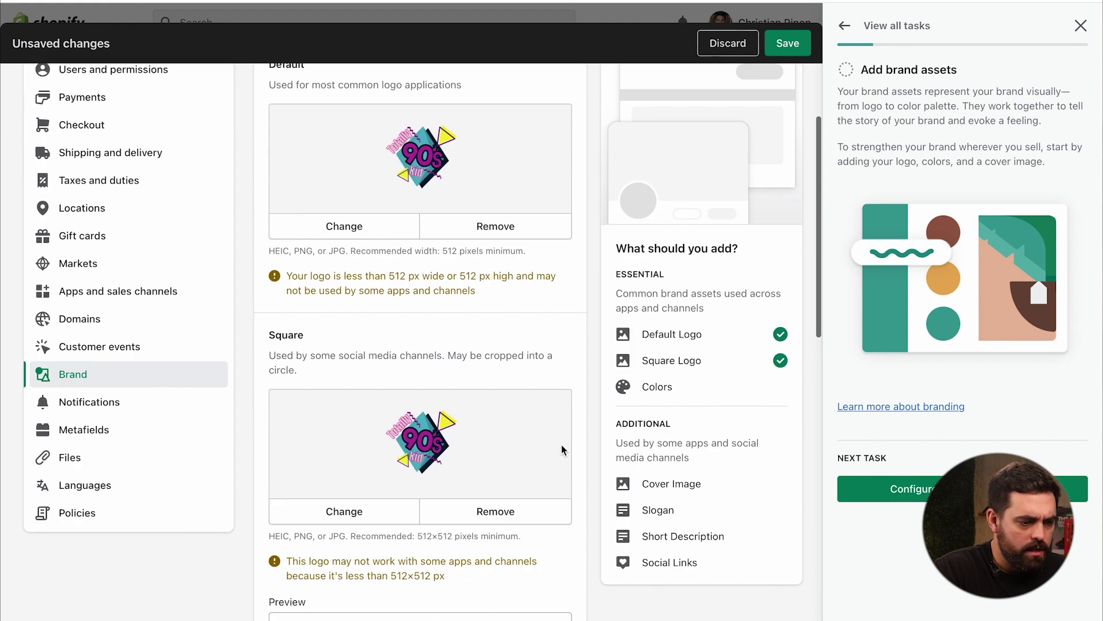
scroll(578, 405, "down", 2)
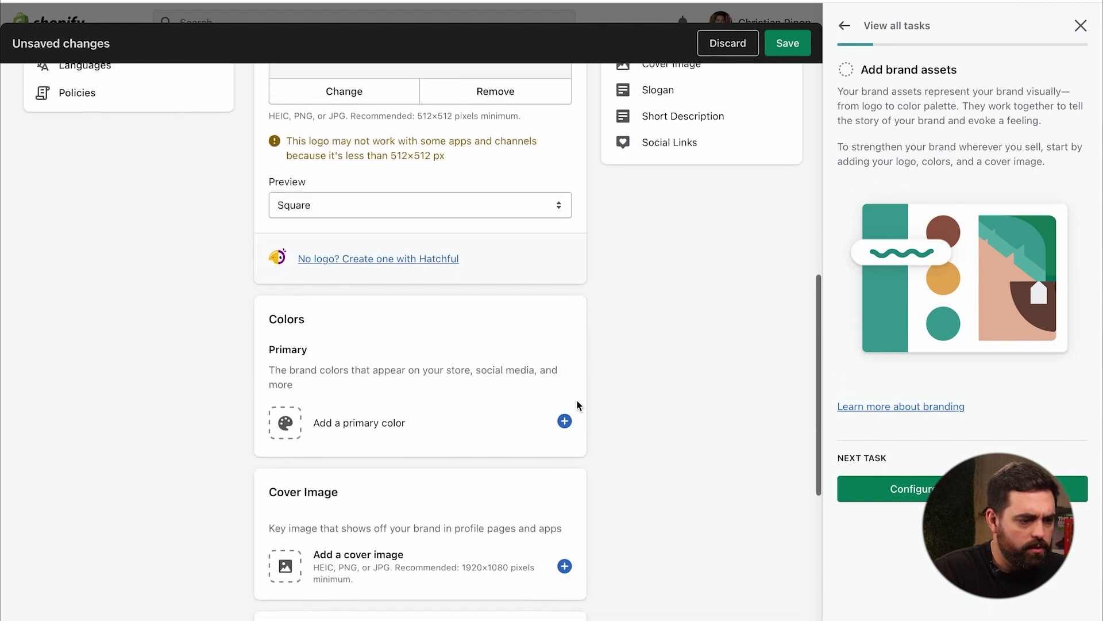
left_click(363, 424)
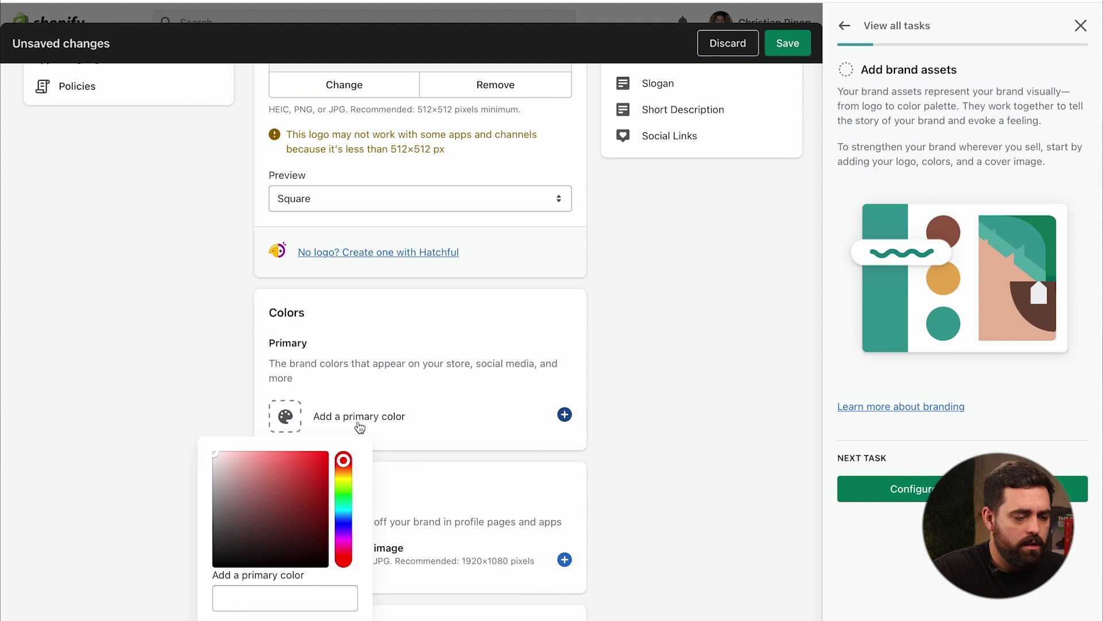
scroll(426, 394, "up", 7)
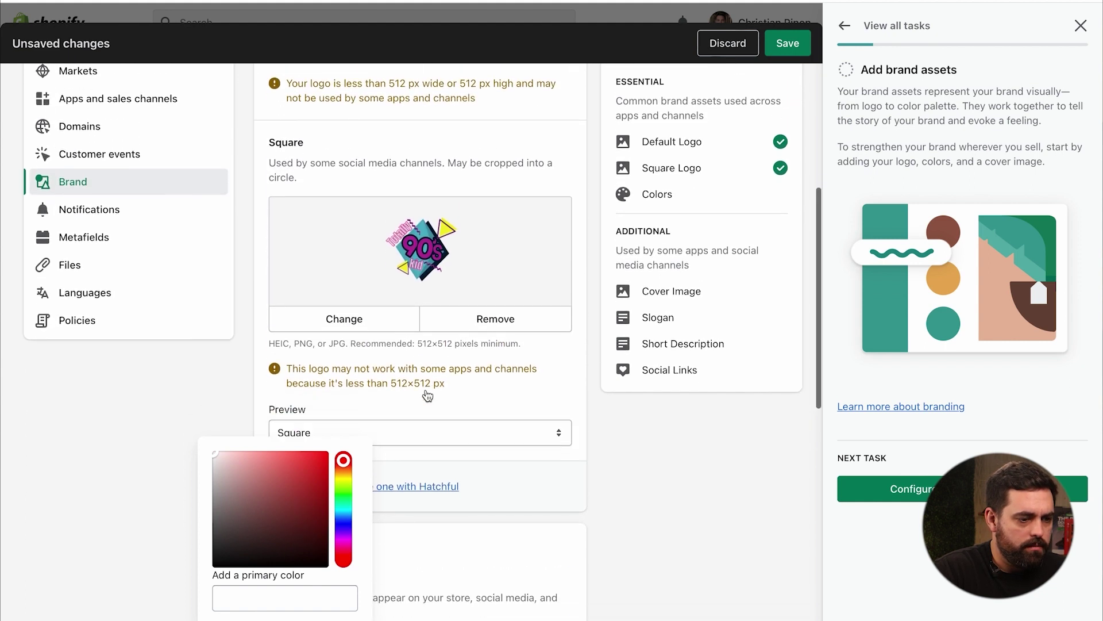
scroll(426, 394, "down", 9)
left_click(352, 484)
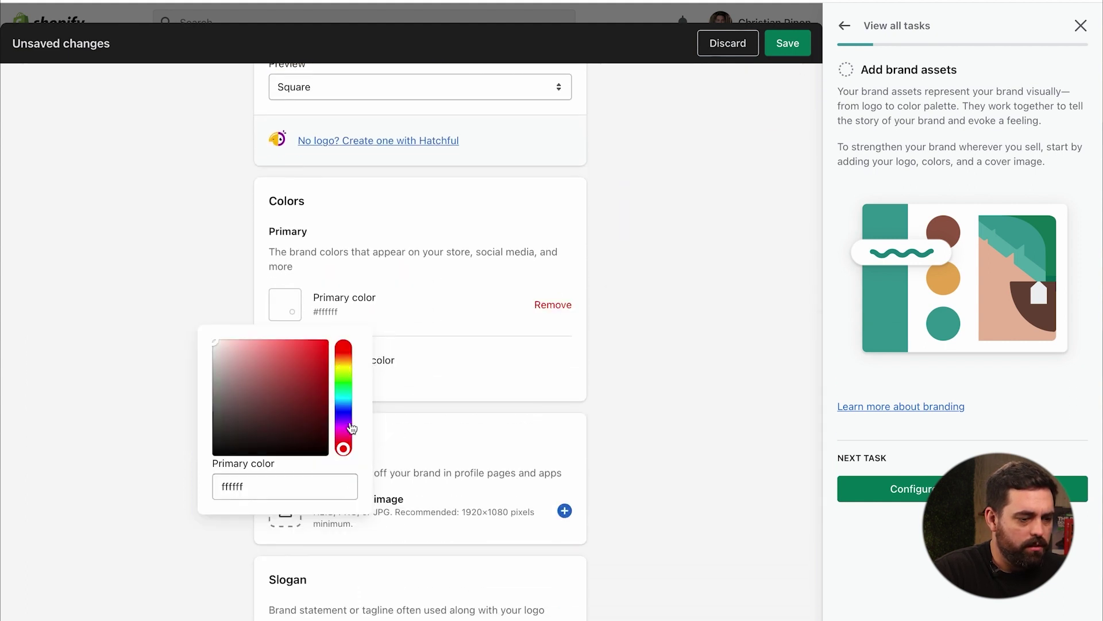
left_click(343, 400)
left_click_drag(343, 364, 344, 368)
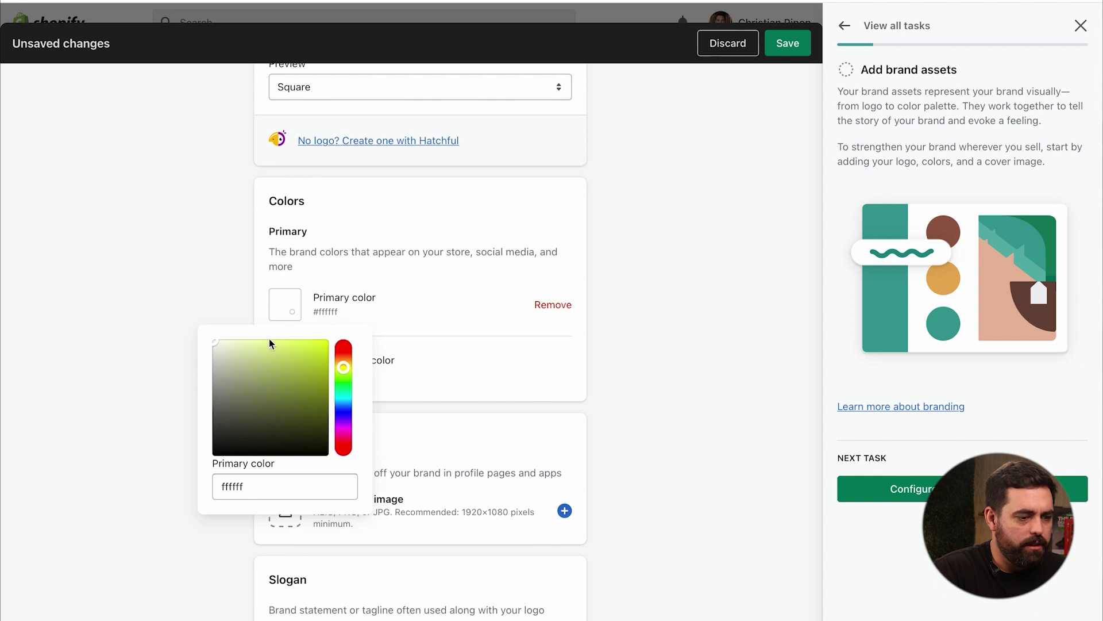
left_click(287, 348)
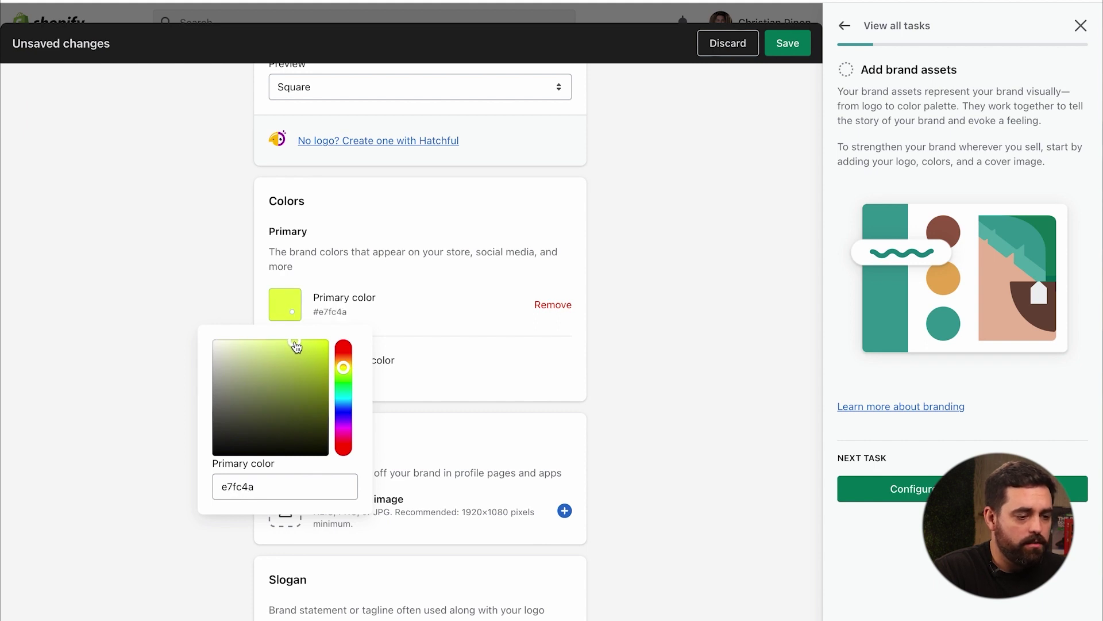
left_click(494, 330)
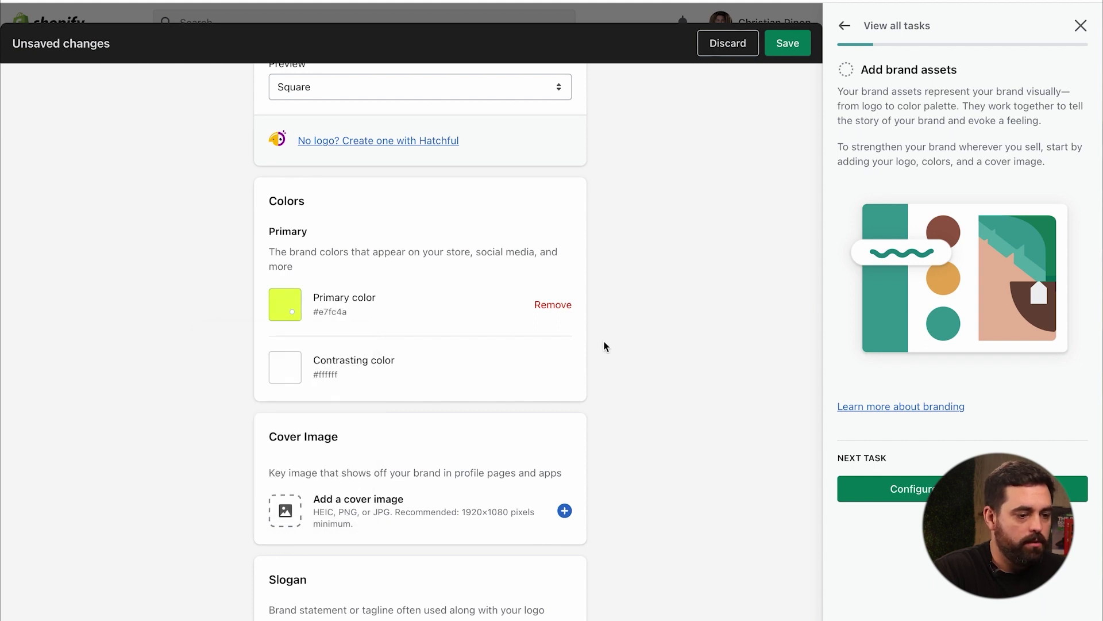
Keep near-black as the brand's contrasting colour.
left_click(285, 370)
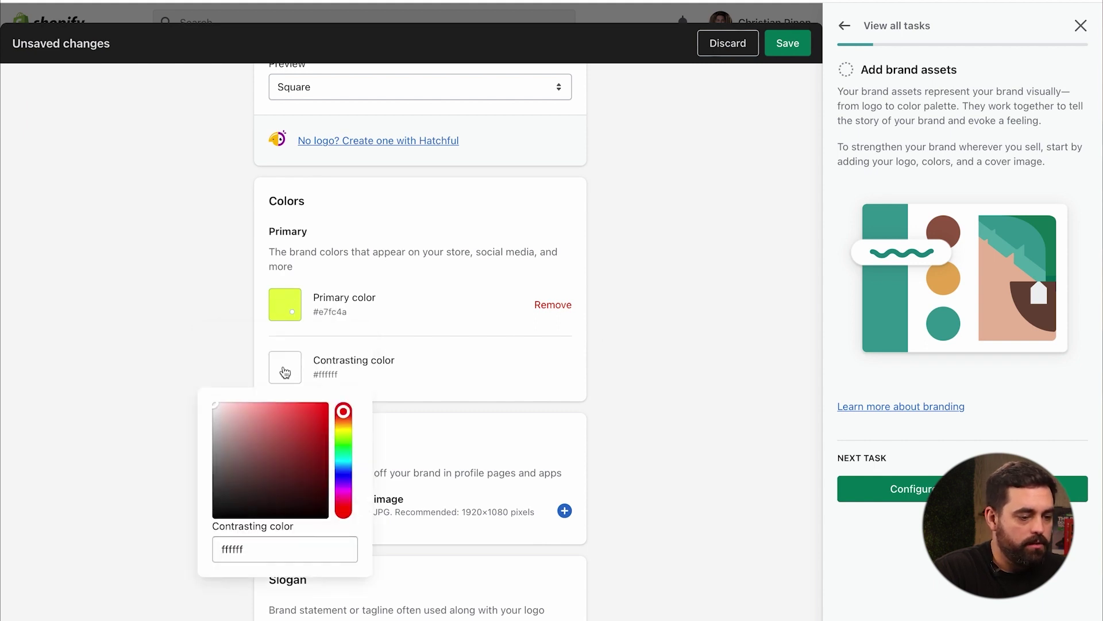
left_click(653, 380)
scroll(285, 215, "down", 5)
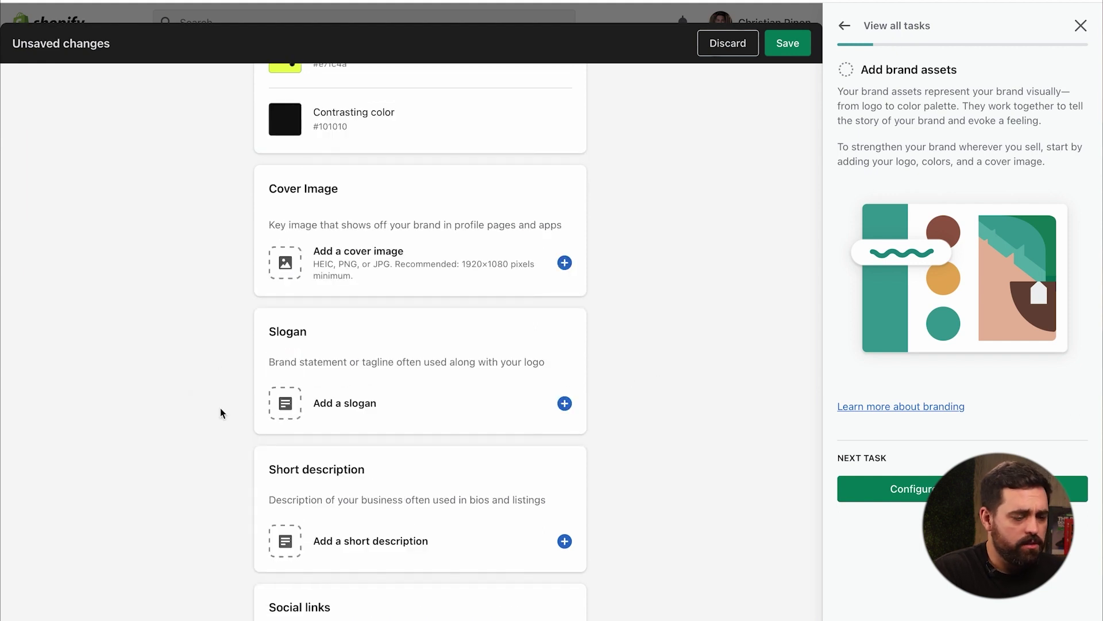
scroll(220, 412, "down", 2)
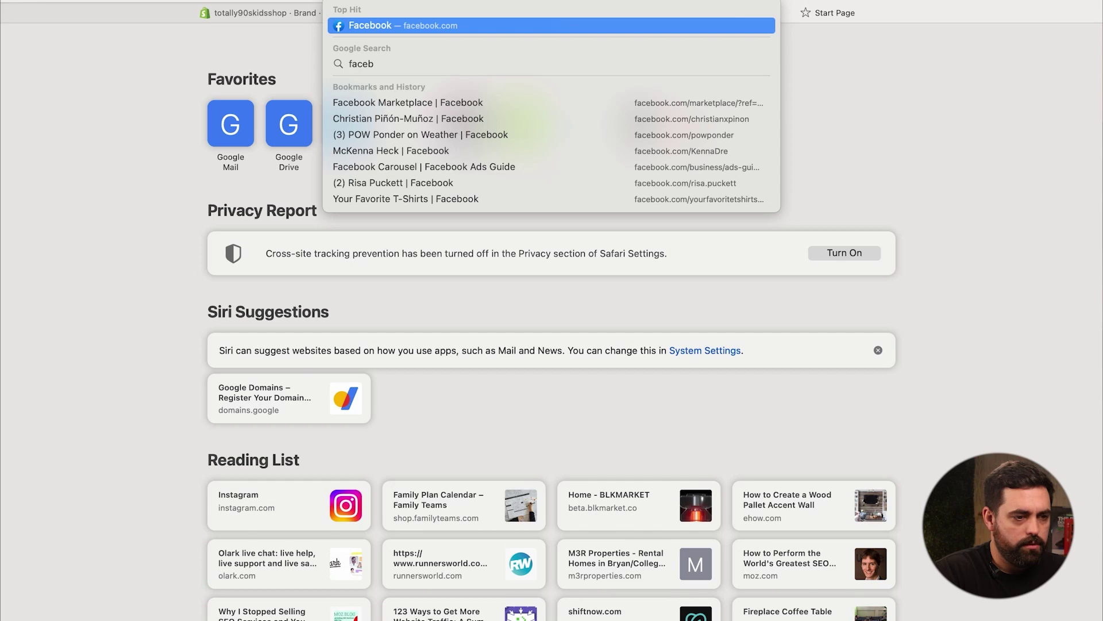
Add a Facebook social link and start entering its page link.
type("ok")
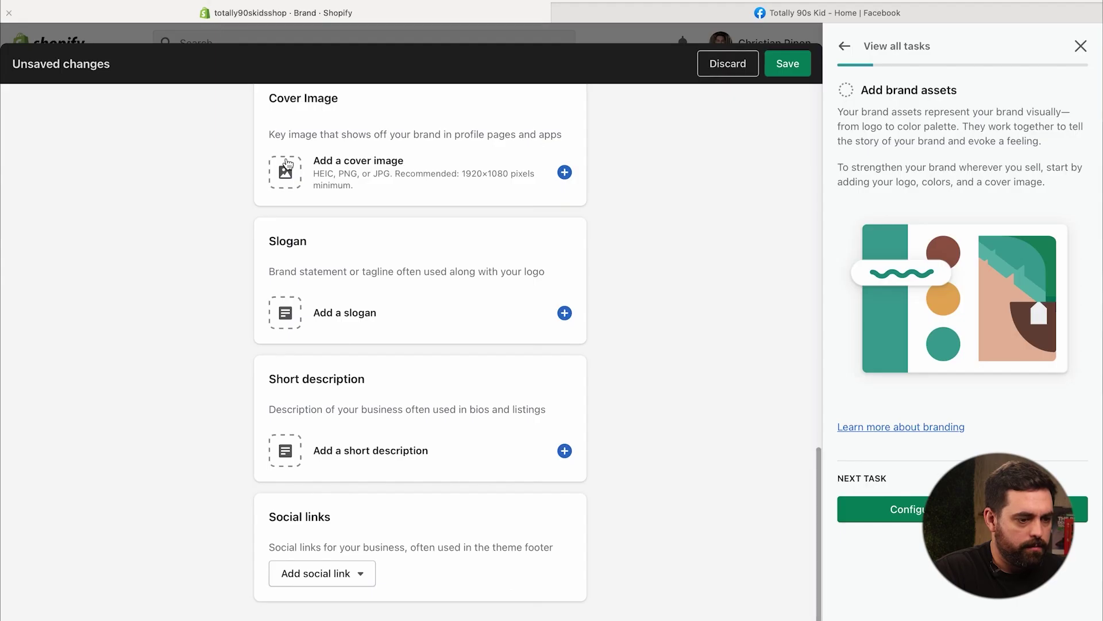
left_click(291, 574)
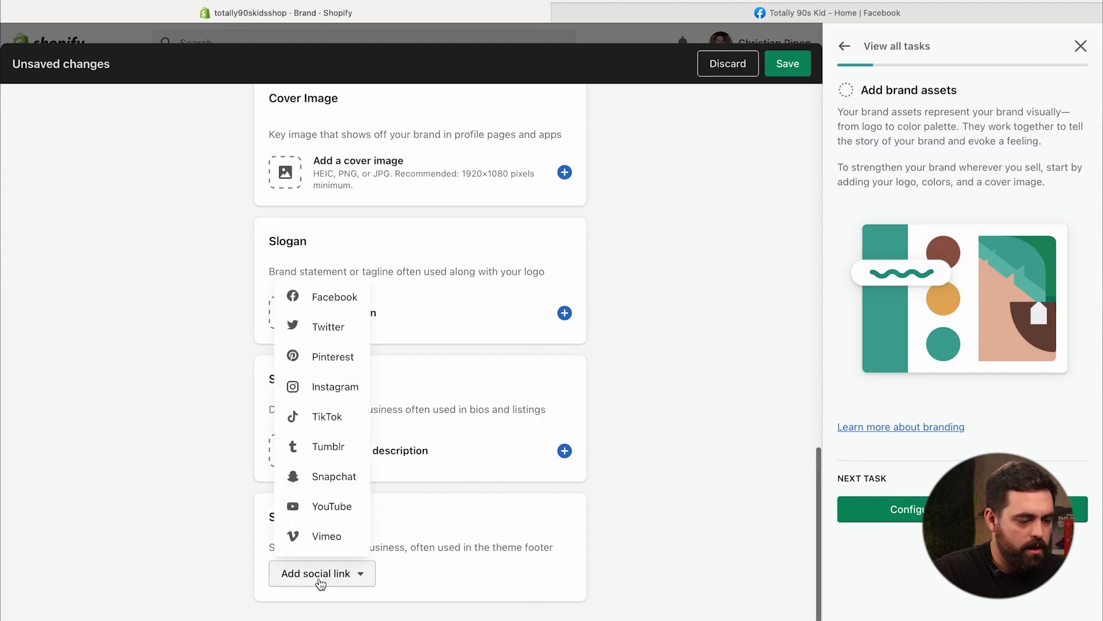
left_click(338, 315)
scroll(539, 471, "down", 2)
left_click(429, 536)
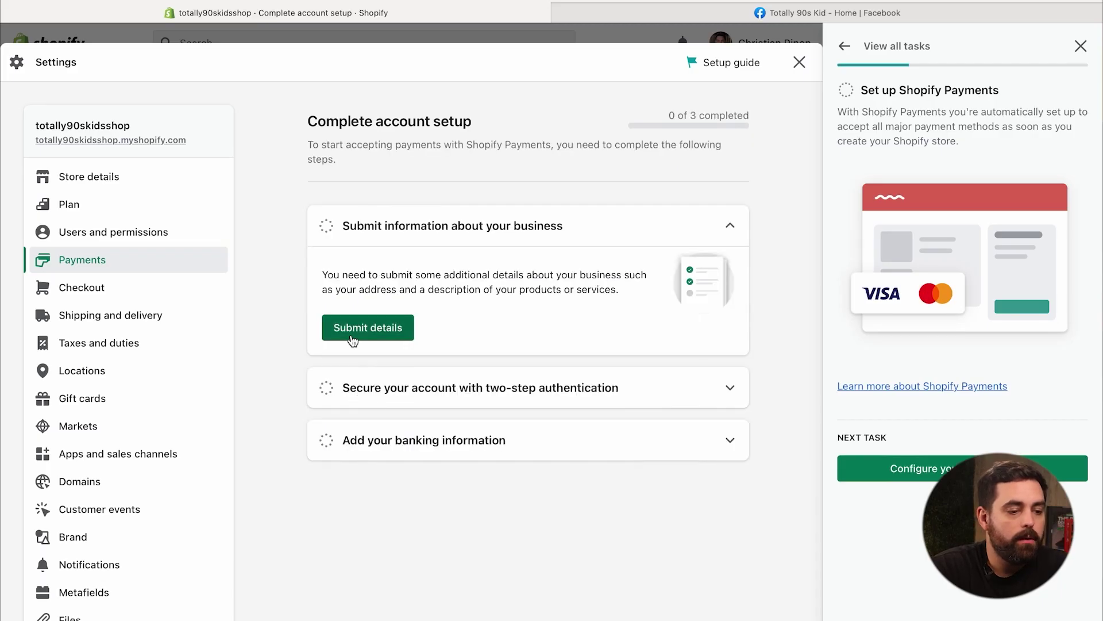
Open the Payments business details form, keeping Individual/sole proprietor as business type.
left_click(353, 339)
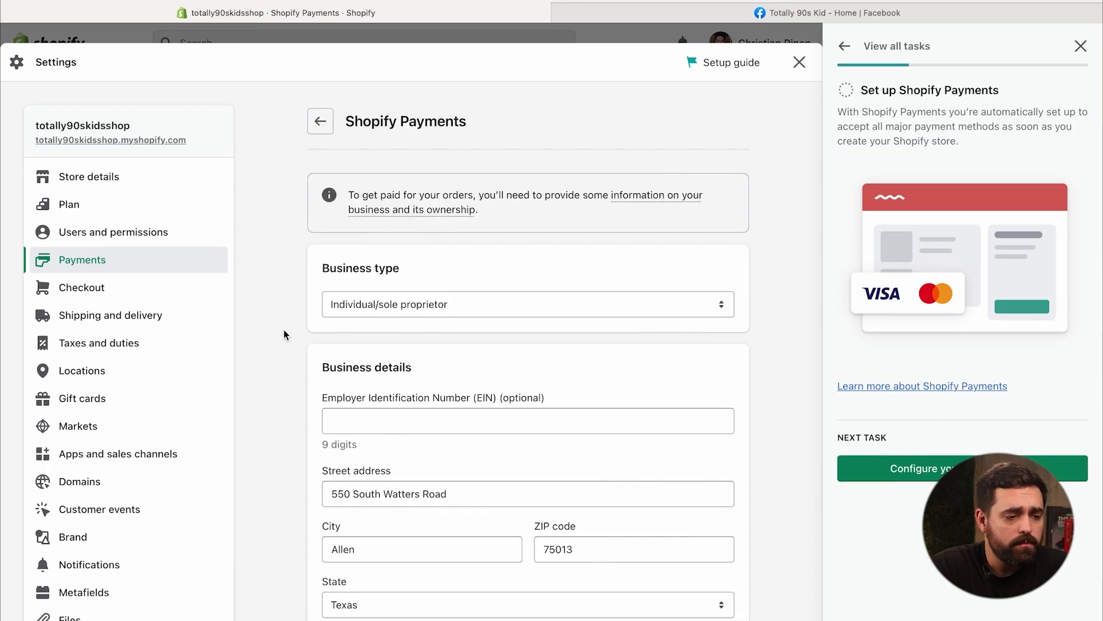
scroll(283, 334, "down", 2)
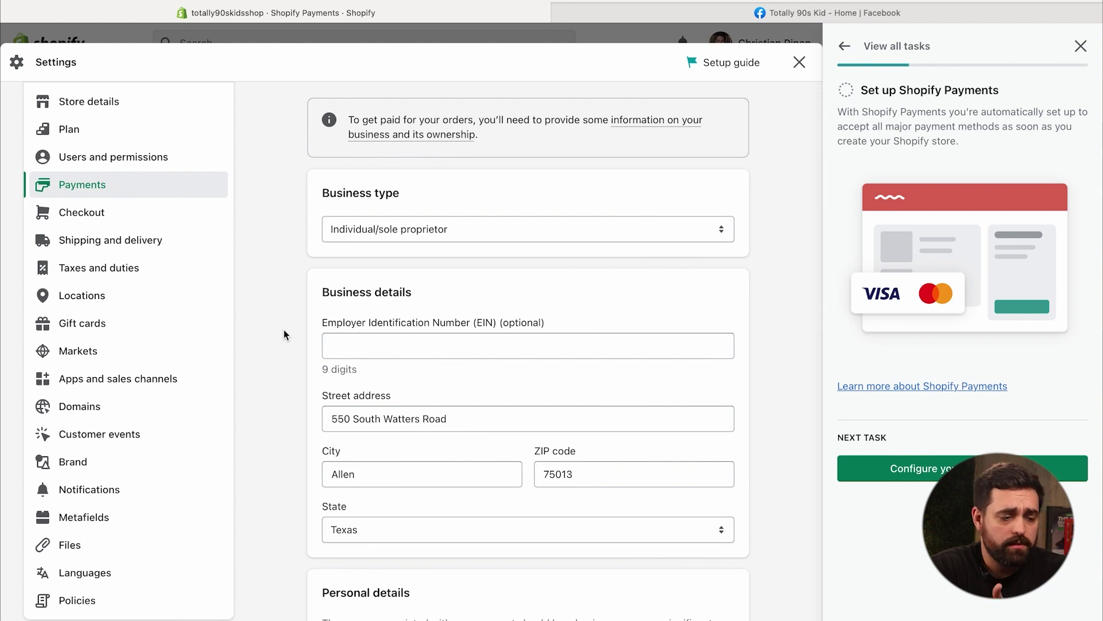
left_click(471, 232)
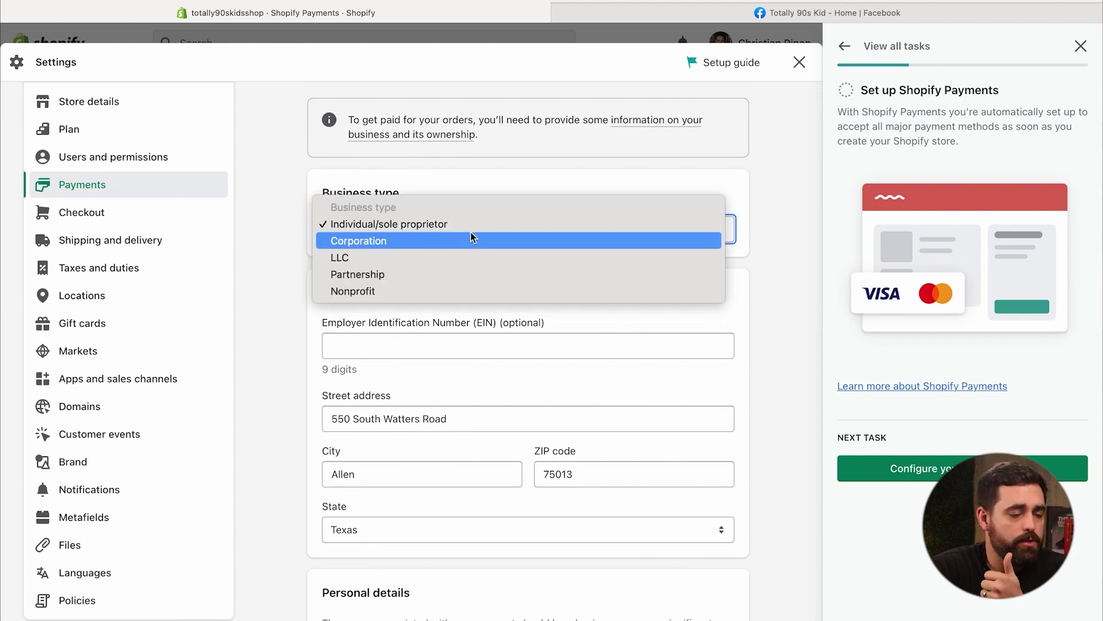
left_click(302, 281)
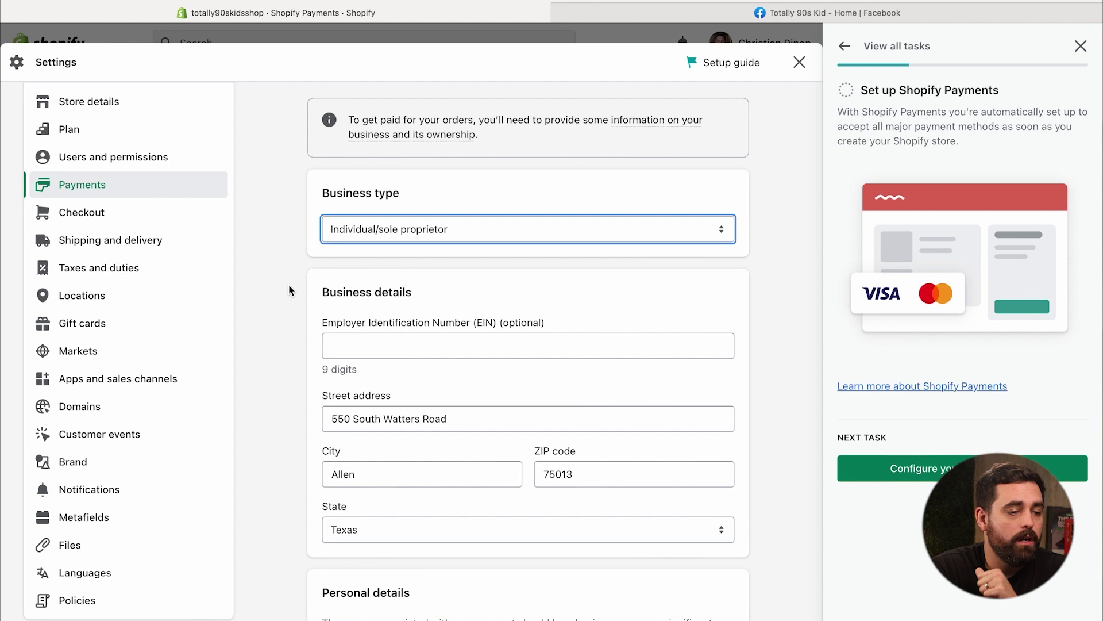
scroll(294, 359, "down", 2)
Look over the optional EIN field, then expand the two-step authentication step.
left_click(379, 289)
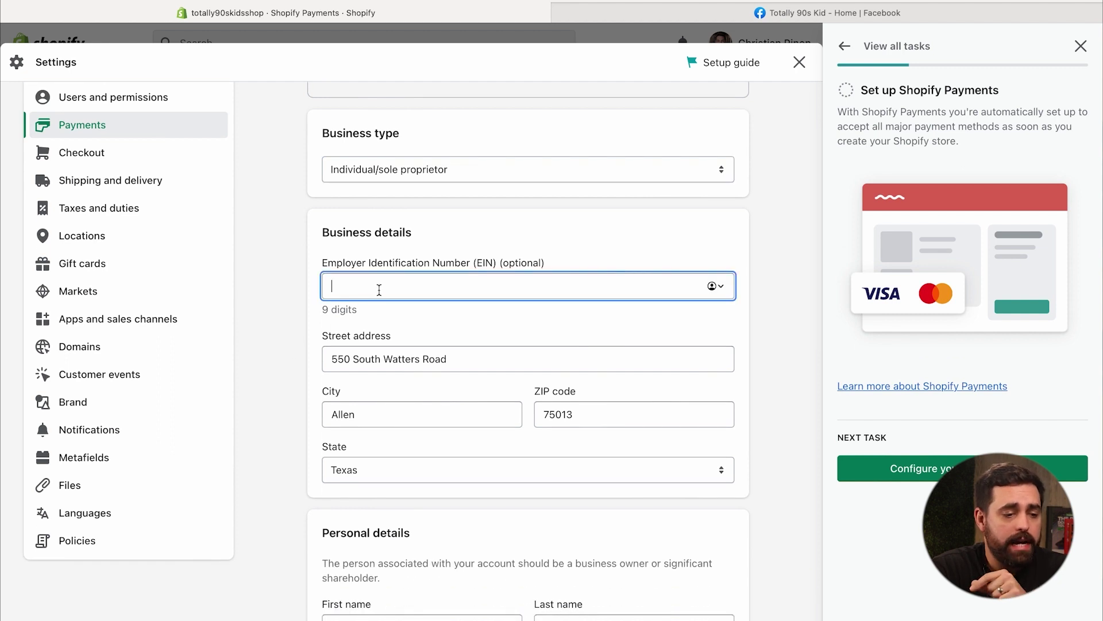
scroll(281, 356, "down", 8)
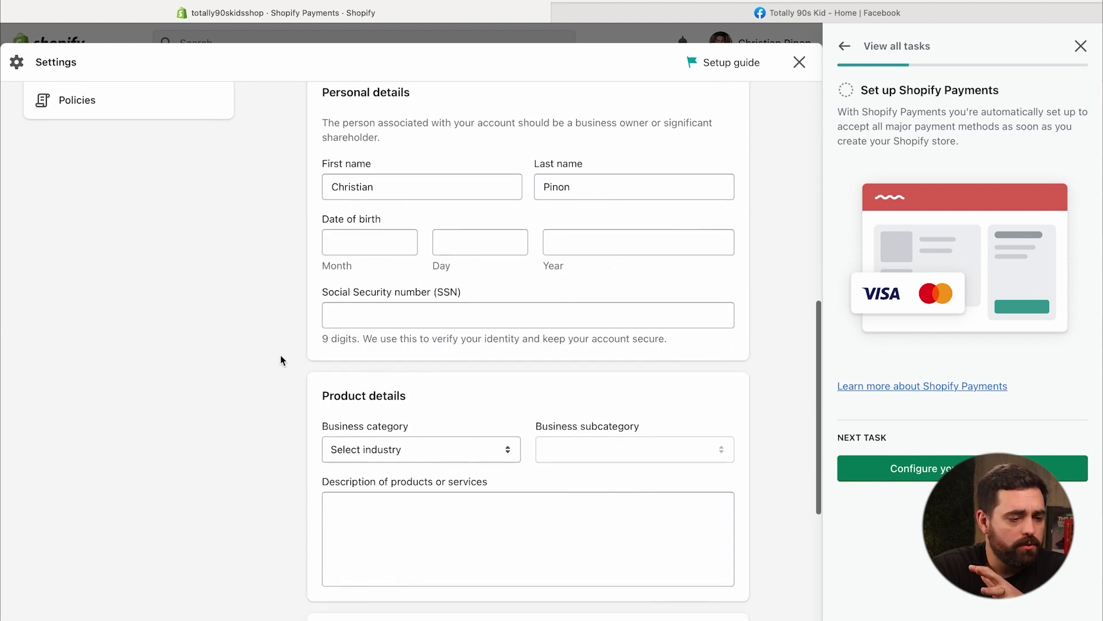
scroll(281, 356, "down", 3)
scroll(280, 360, "down", 3)
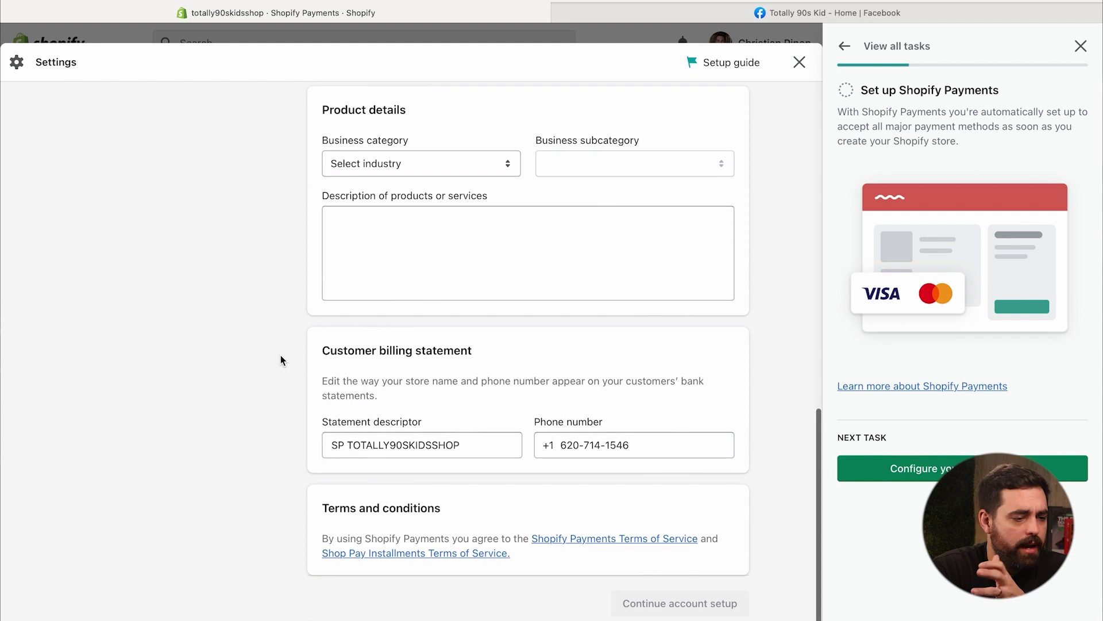
scroll(281, 360, "down", 2)
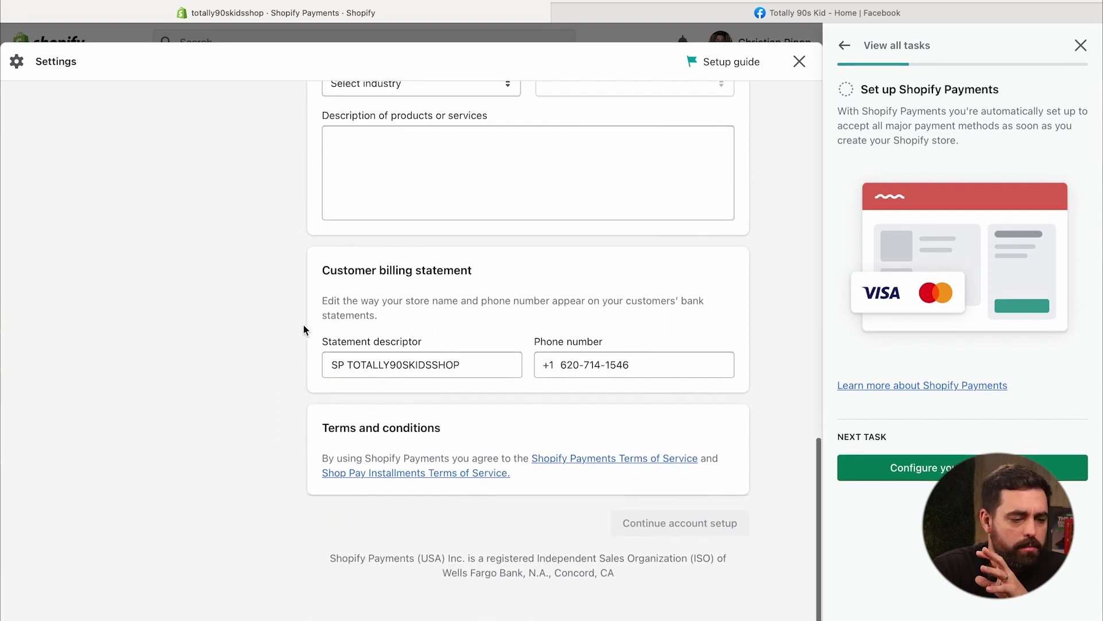
scroll(305, 328, "up", 8)
scroll(304, 329, "up", 7)
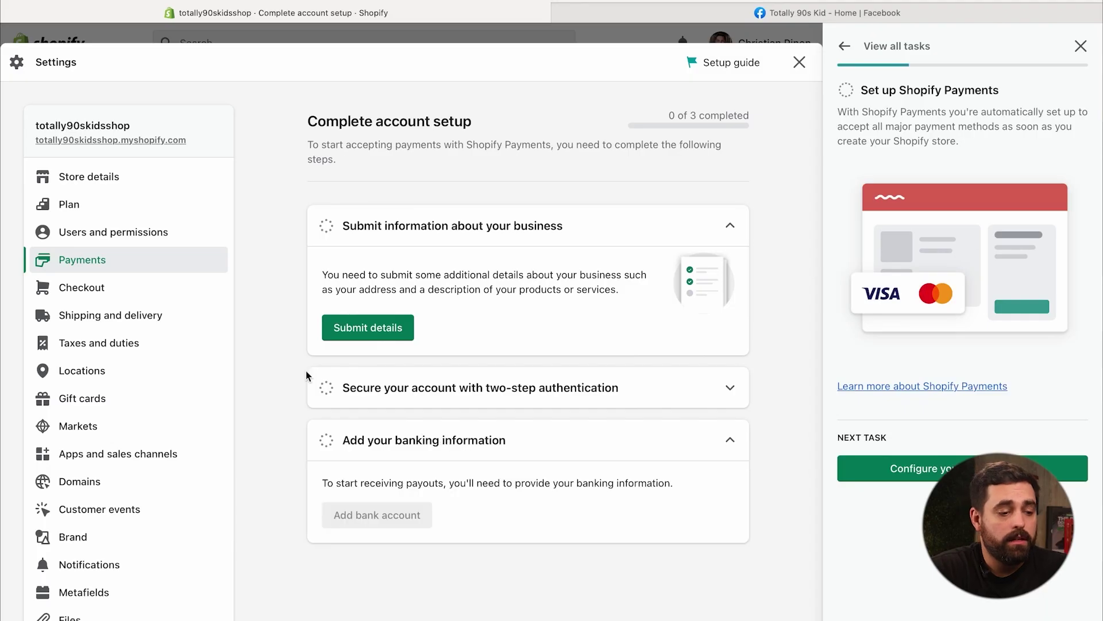
left_click(309, 383)
Open the shipping settings and then the General shipping rates profile.
scroll(305, 382, "down", 2)
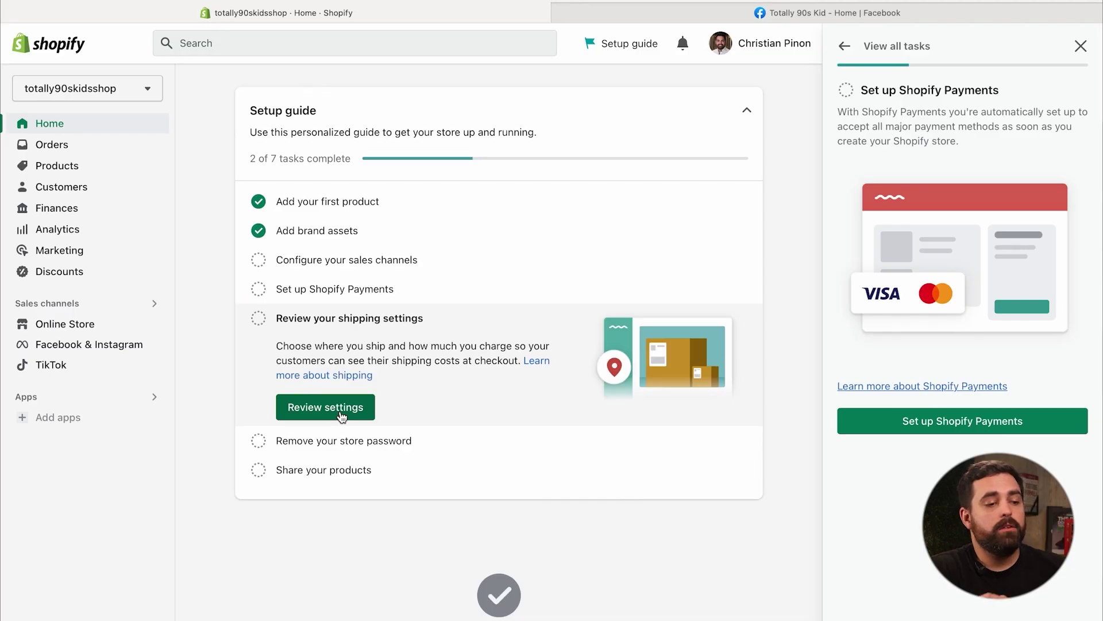
left_click(342, 414)
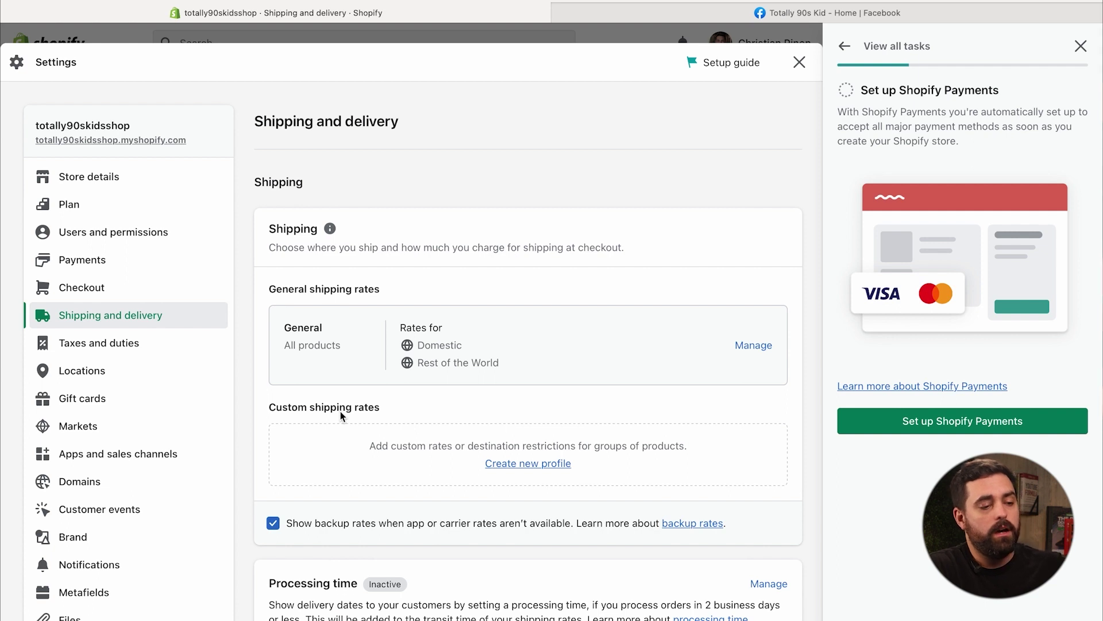
left_click(753, 346)
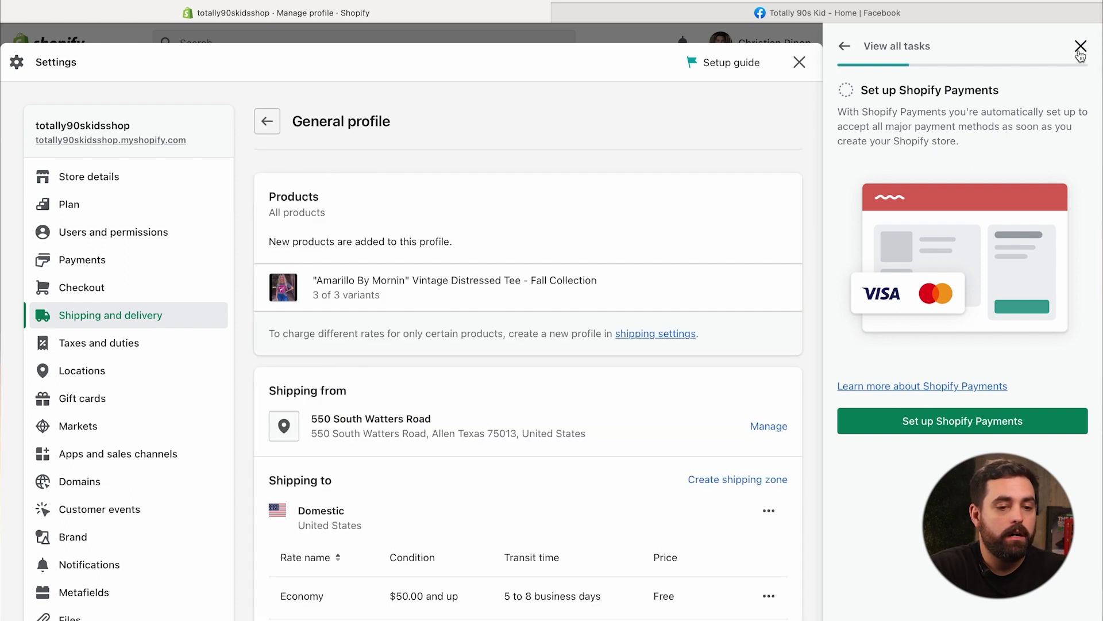
Close the Setup guide and review the General profile's Economy rates ($4.90, $19.90) and Standard rates ($6.90, $9.90).
left_click(1074, 50)
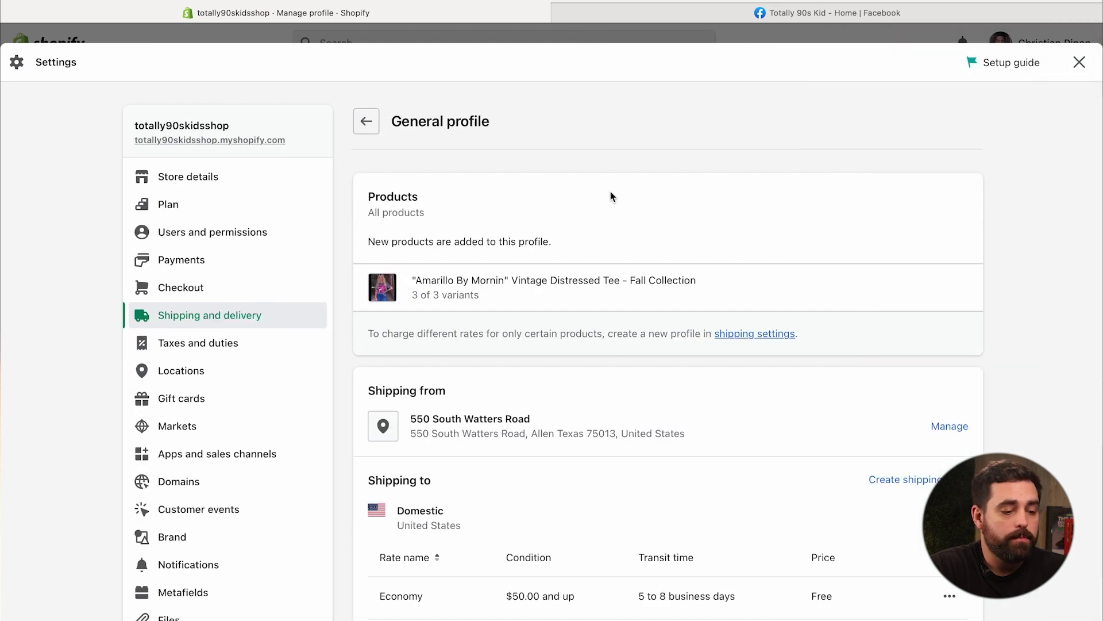
scroll(611, 195, "down", 4)
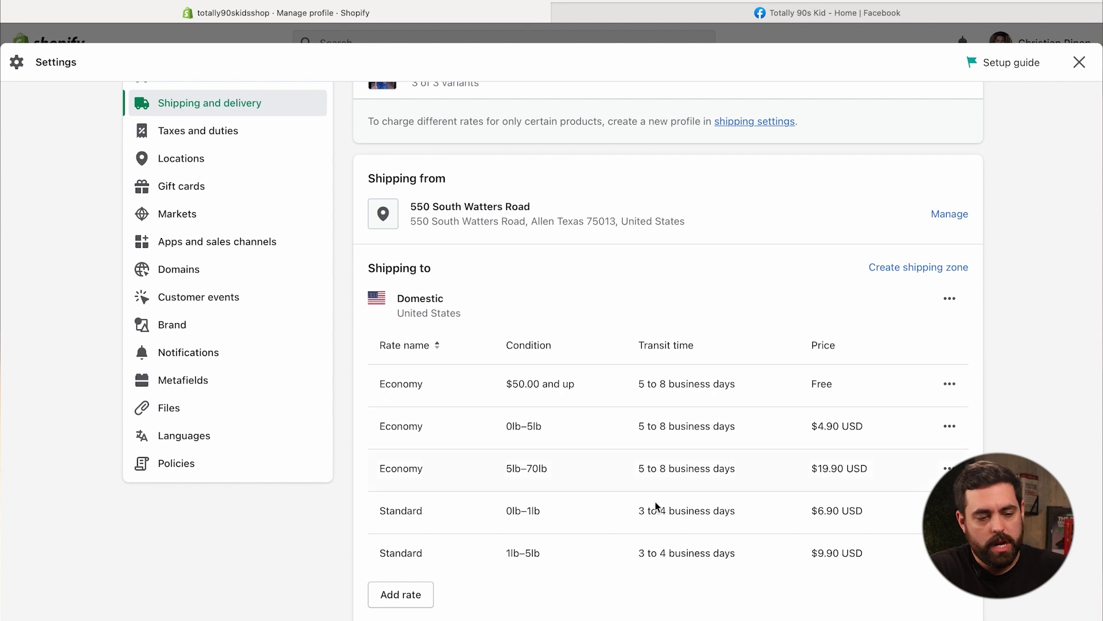
scroll(943, 439, "down", 2)
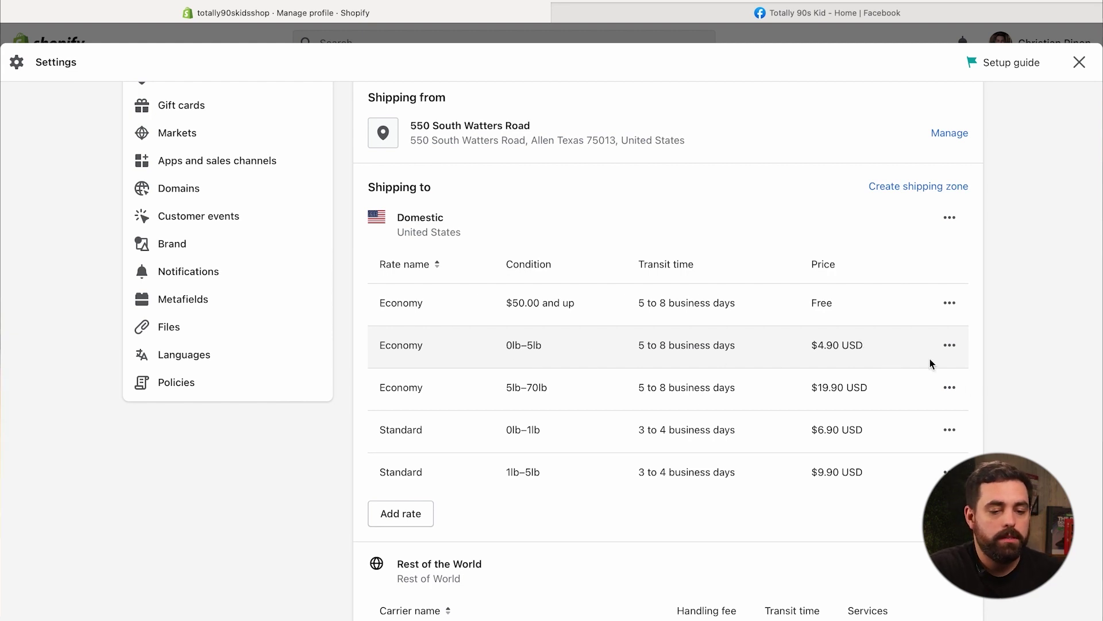
scroll(948, 374, "down", 2)
scroll(969, 387, "up", 1)
scroll(798, 454, "down", 3)
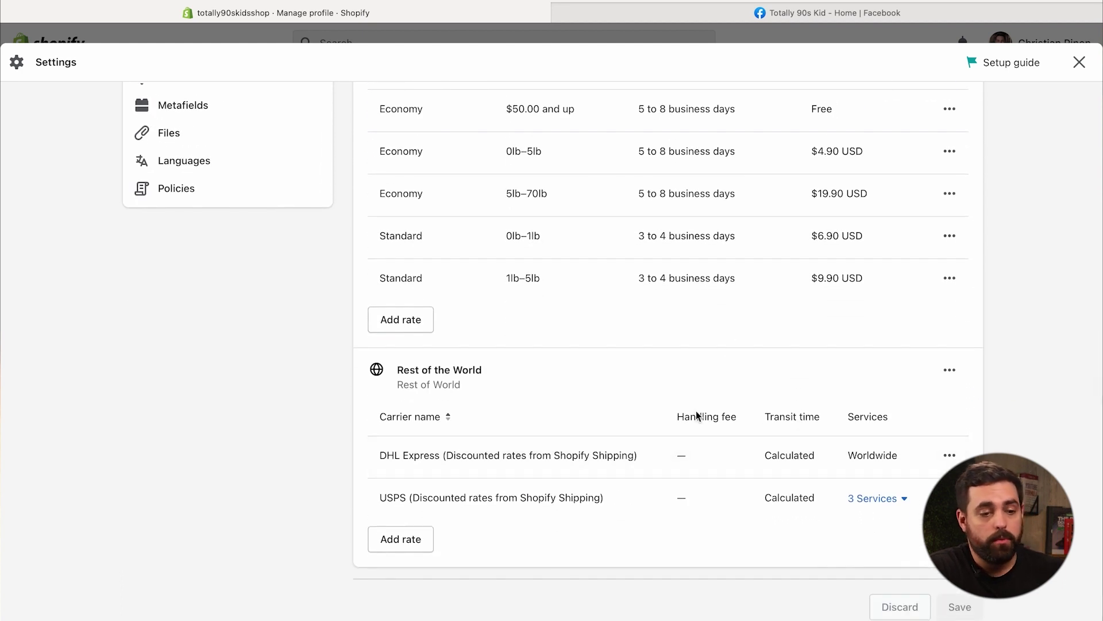
scroll(698, 415, "up", 5)
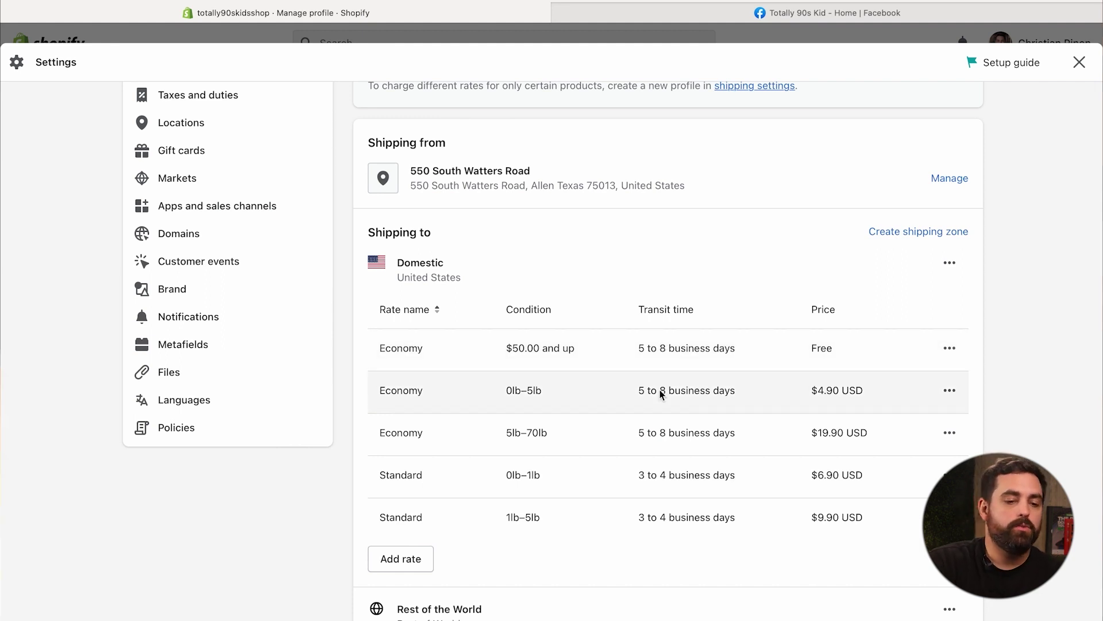
scroll(931, 354, "up", 5)
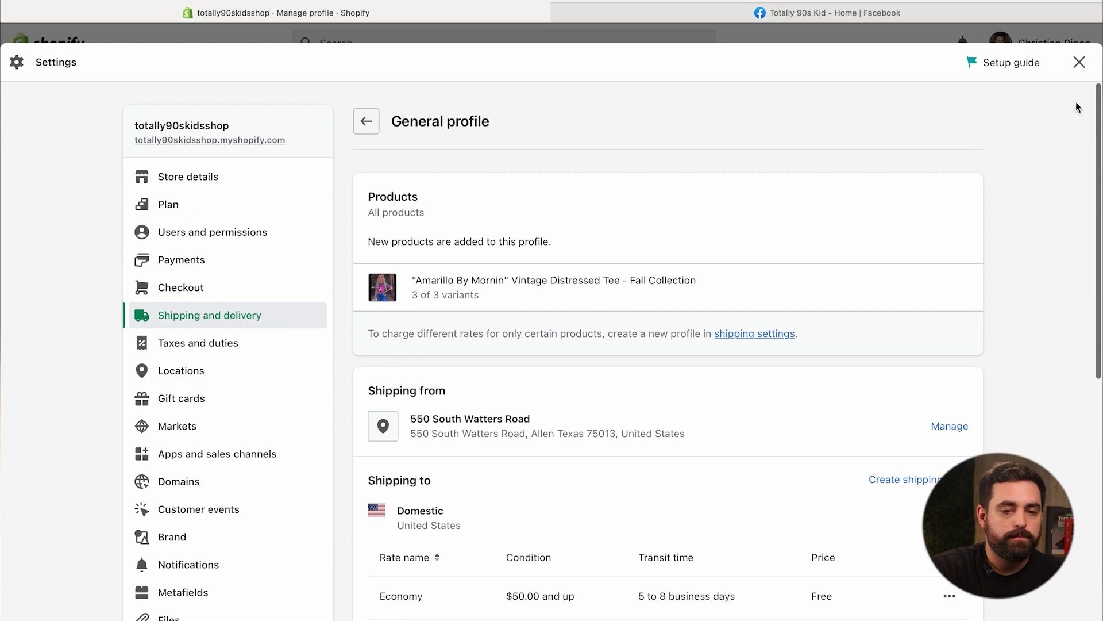
Leave Settings, expand the Remove password and Share products tasks, and view the Online Store themes.
left_click(1079, 63)
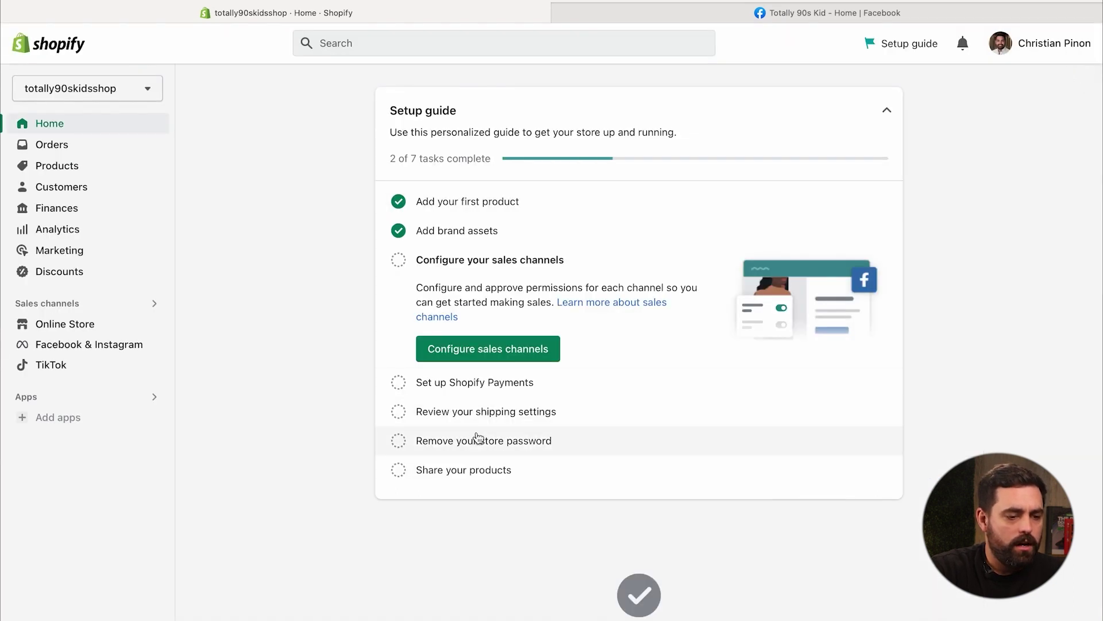
left_click(462, 446)
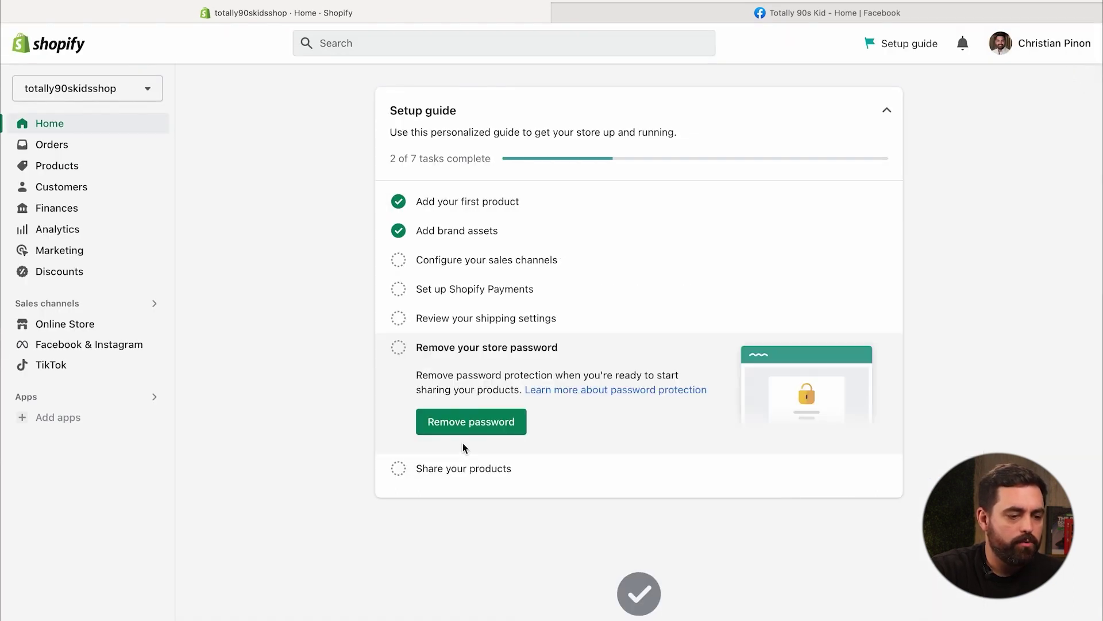
left_click(458, 470)
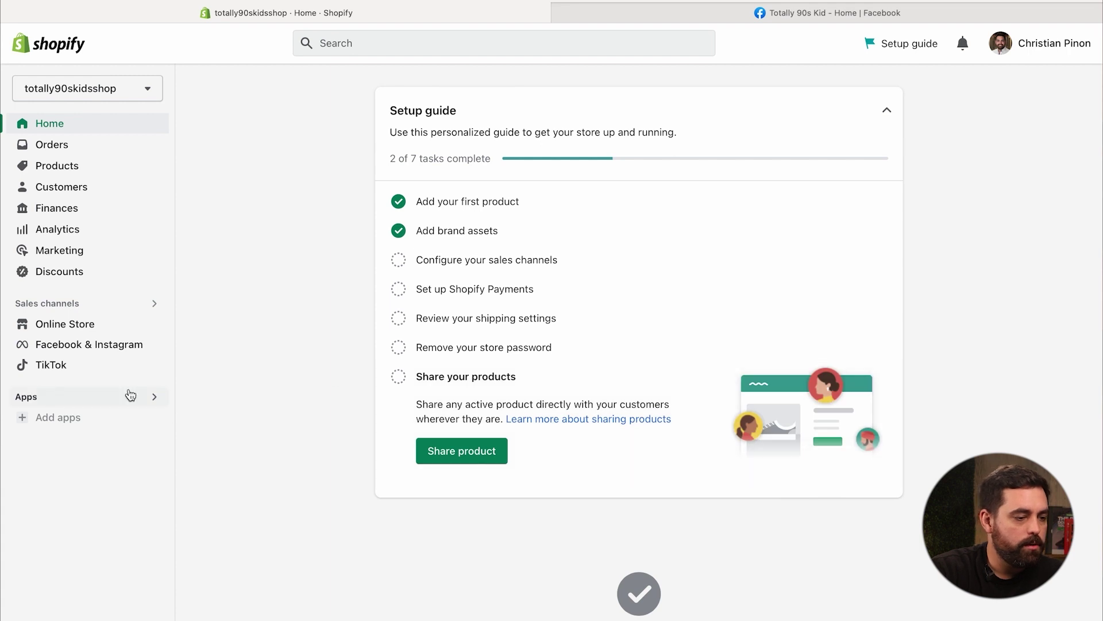
left_click(70, 330)
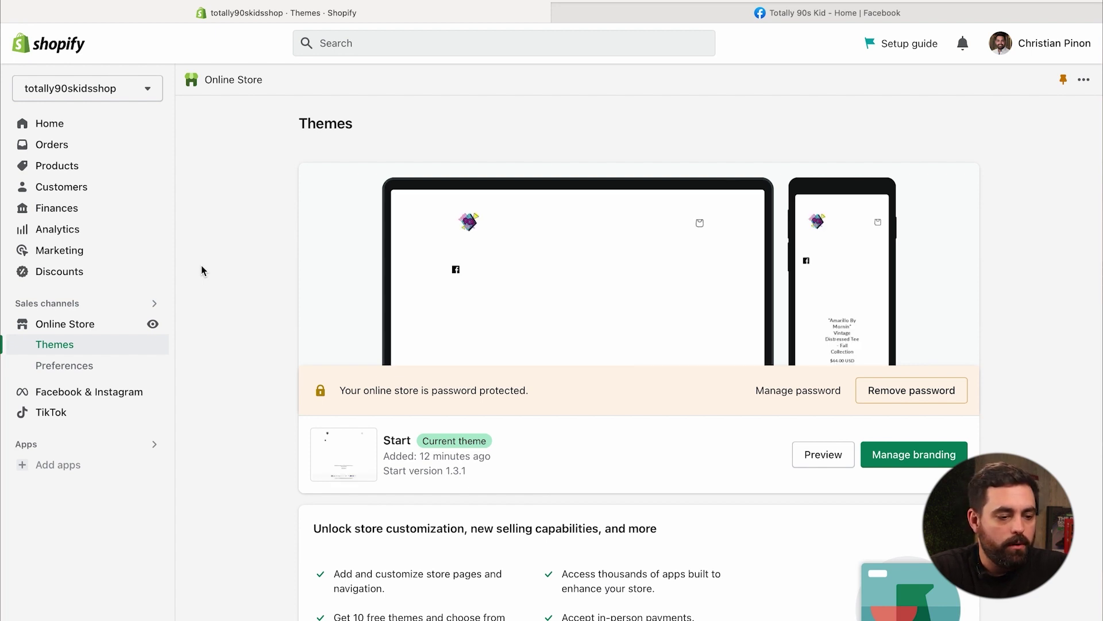
scroll(201, 269, "down", 2)
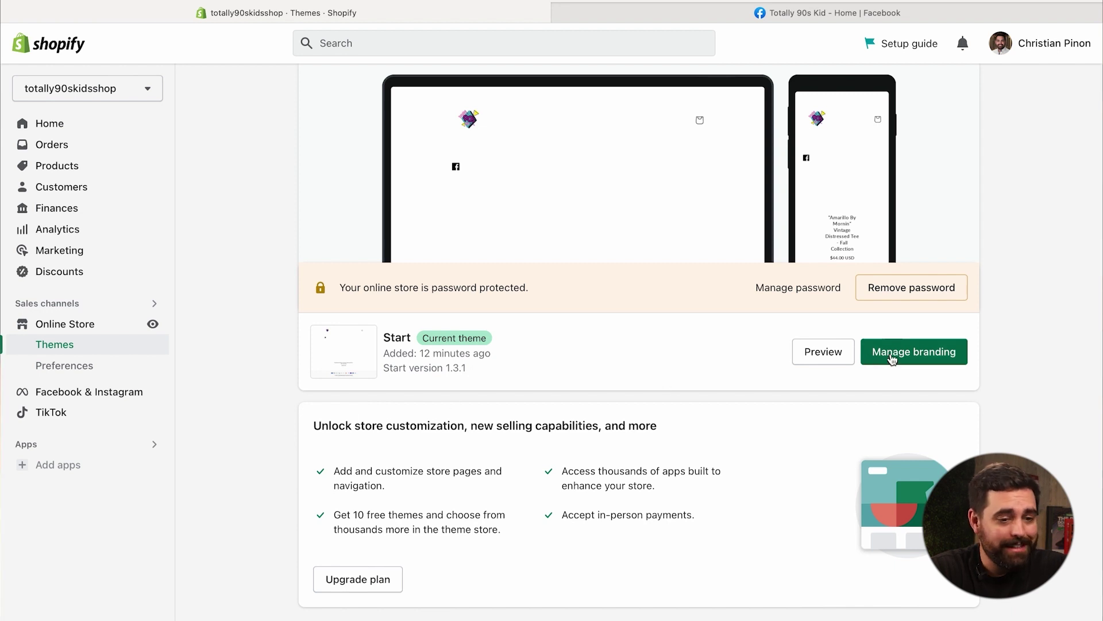
scroll(763, 358, "up", 2)
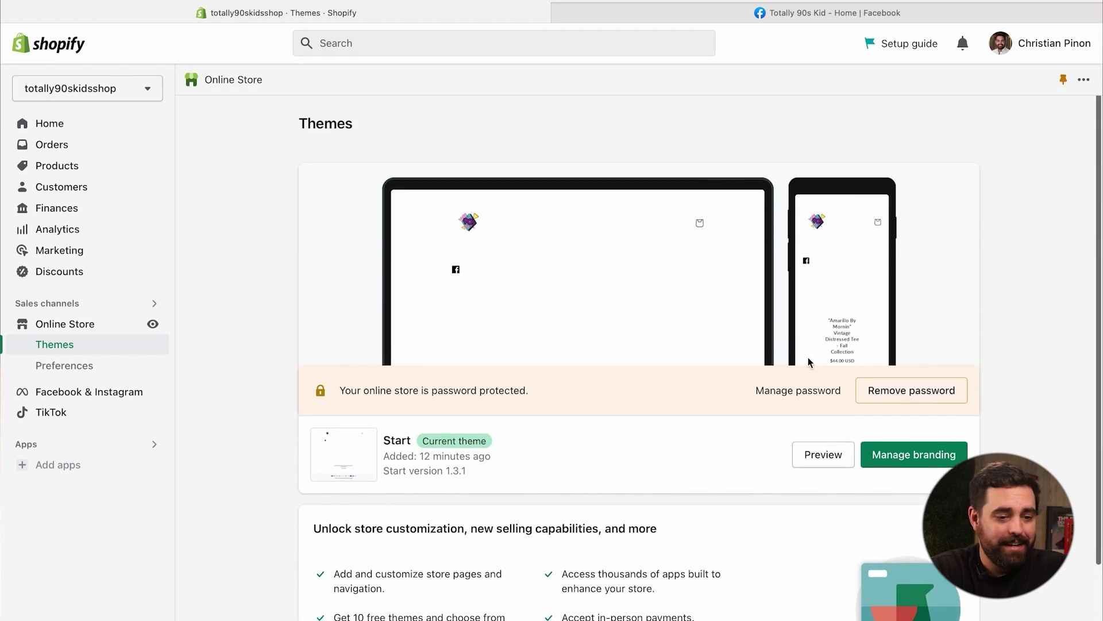
left_click(886, 386)
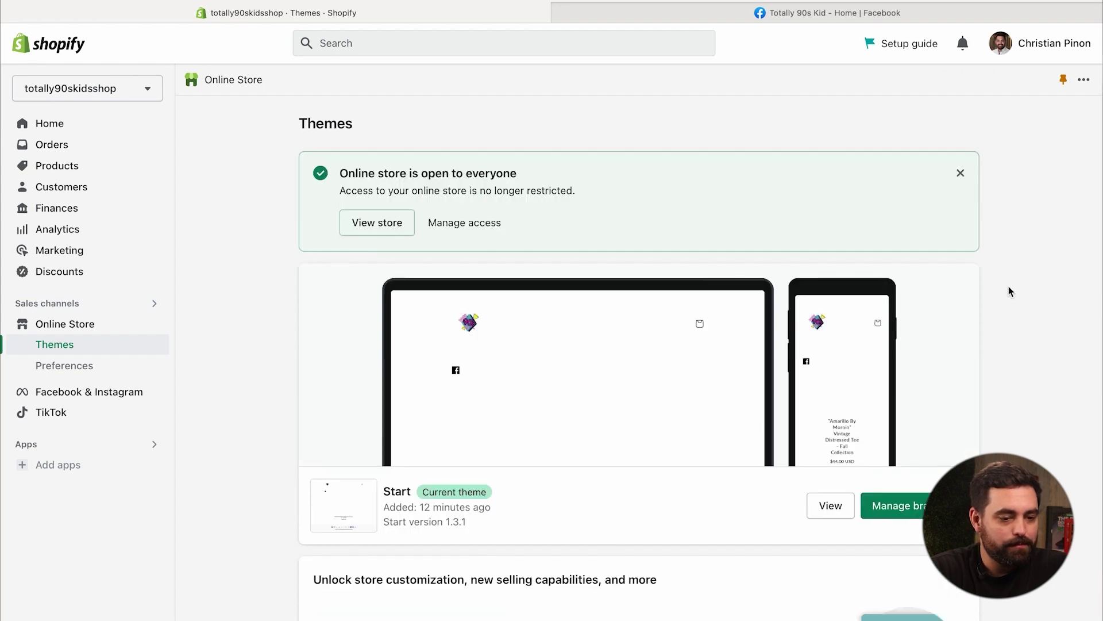
left_click(830, 512)
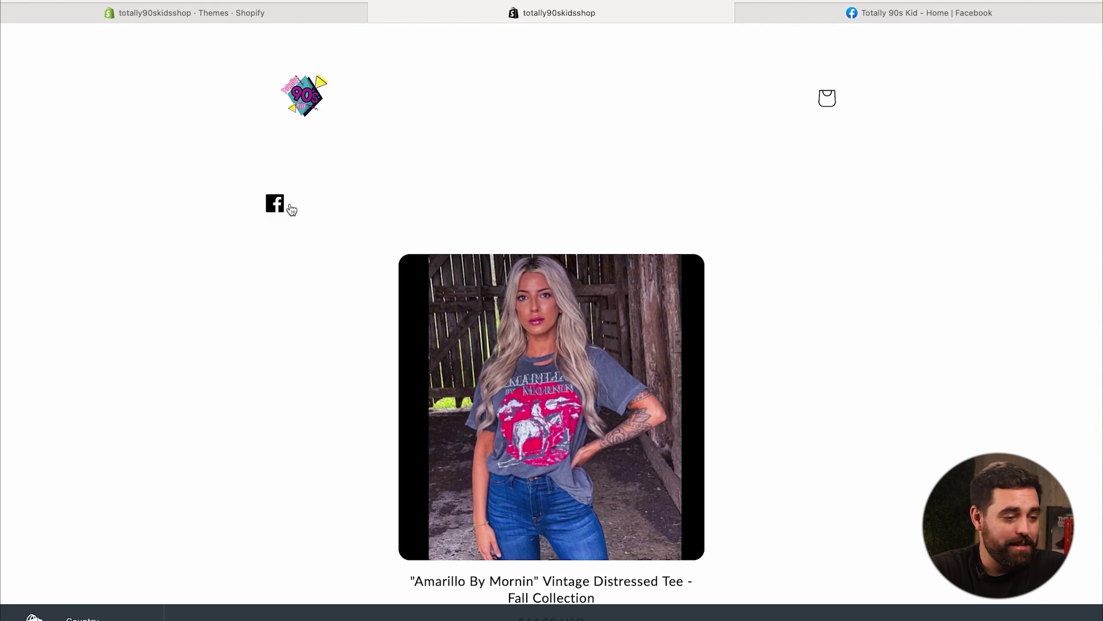
scroll(317, 215, "down", 3)
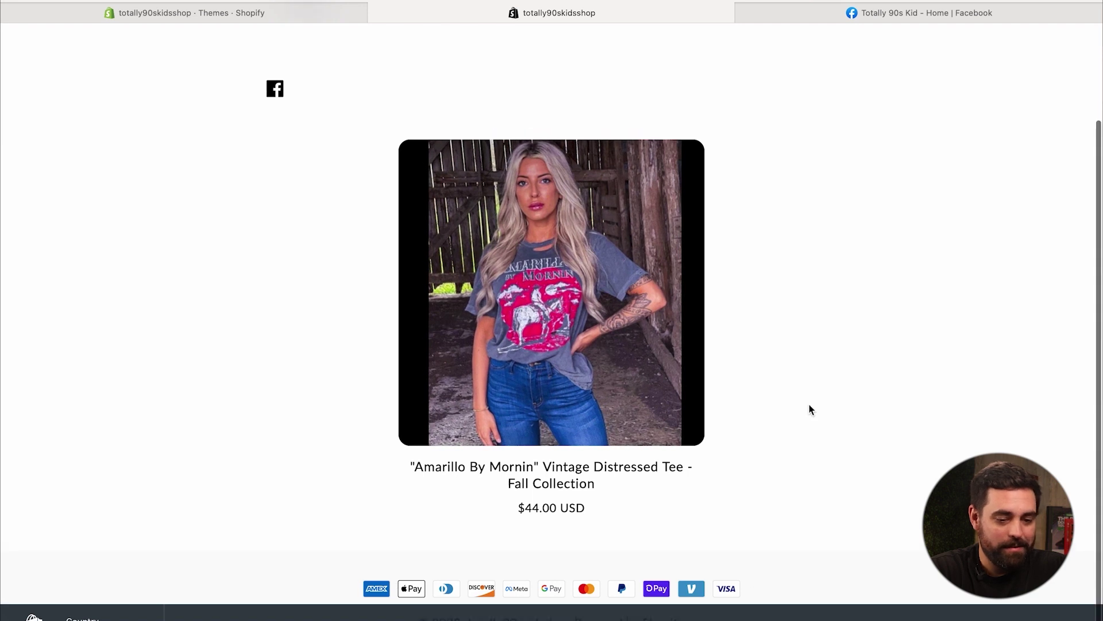
scroll(809, 405, "up", 3)
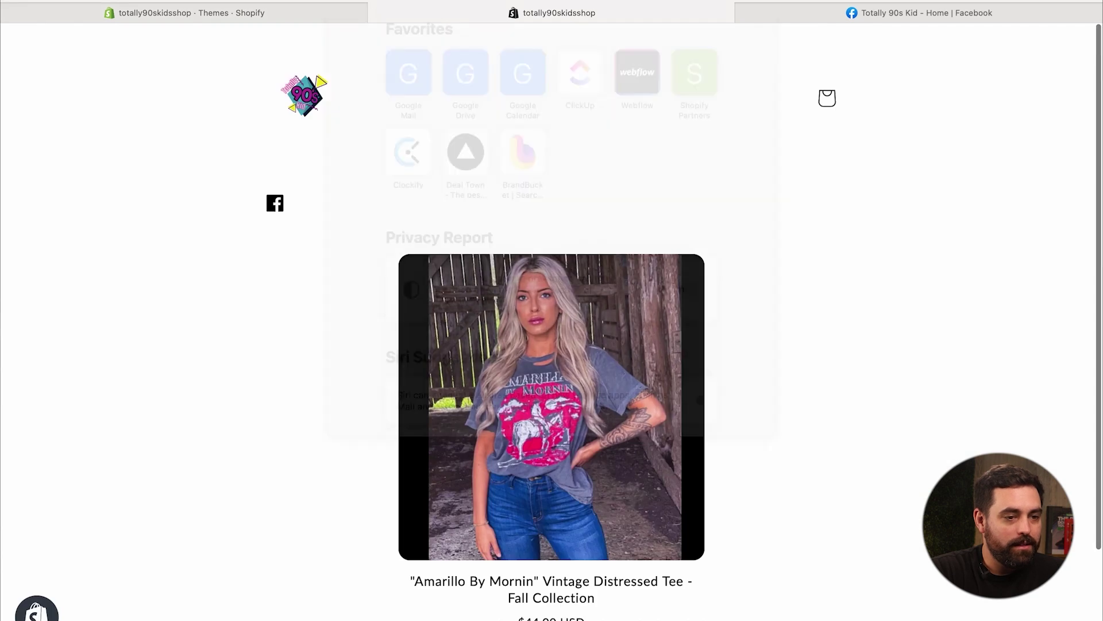
Open the Domains settings and start connecting the existing totally90skids.com domain, then return to the domain list.
left_click(250, 12)
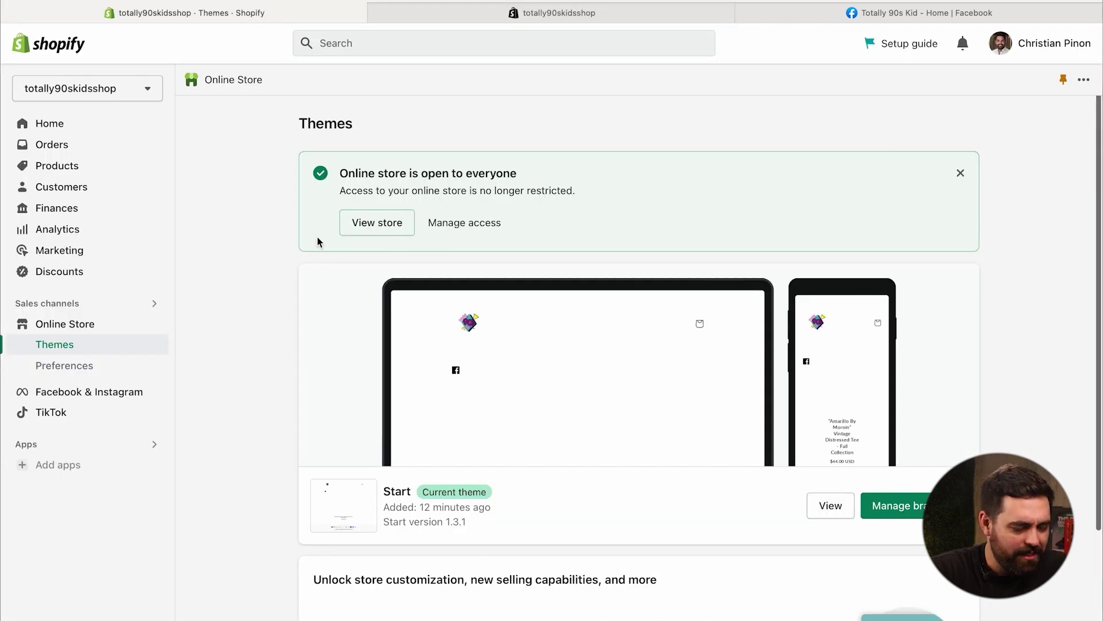
scroll(241, 368, "down", 3)
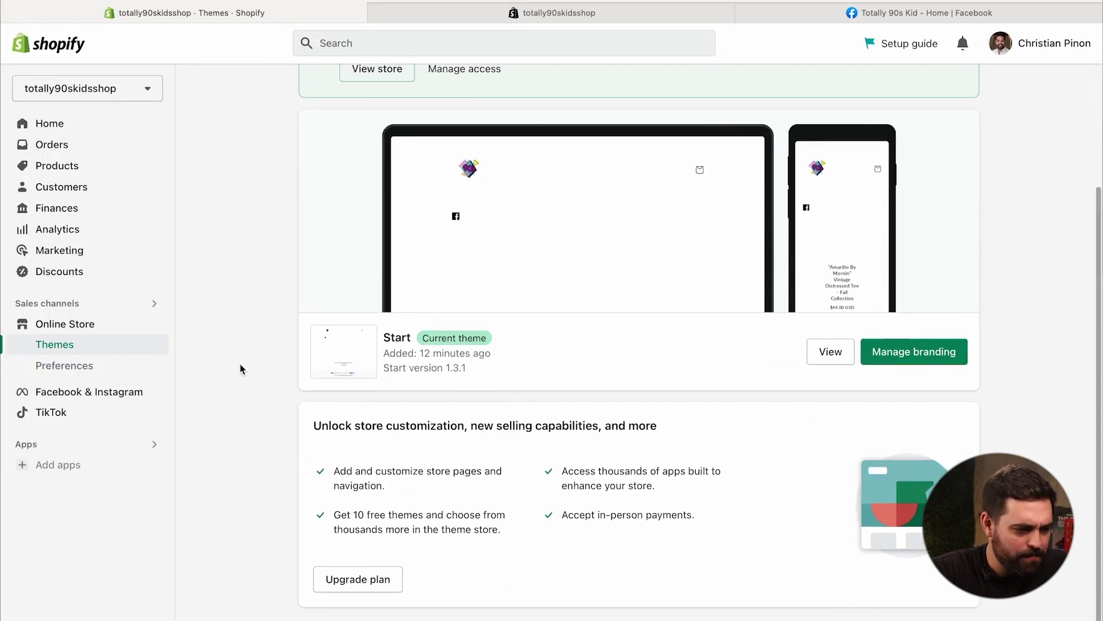
left_click(54, 611)
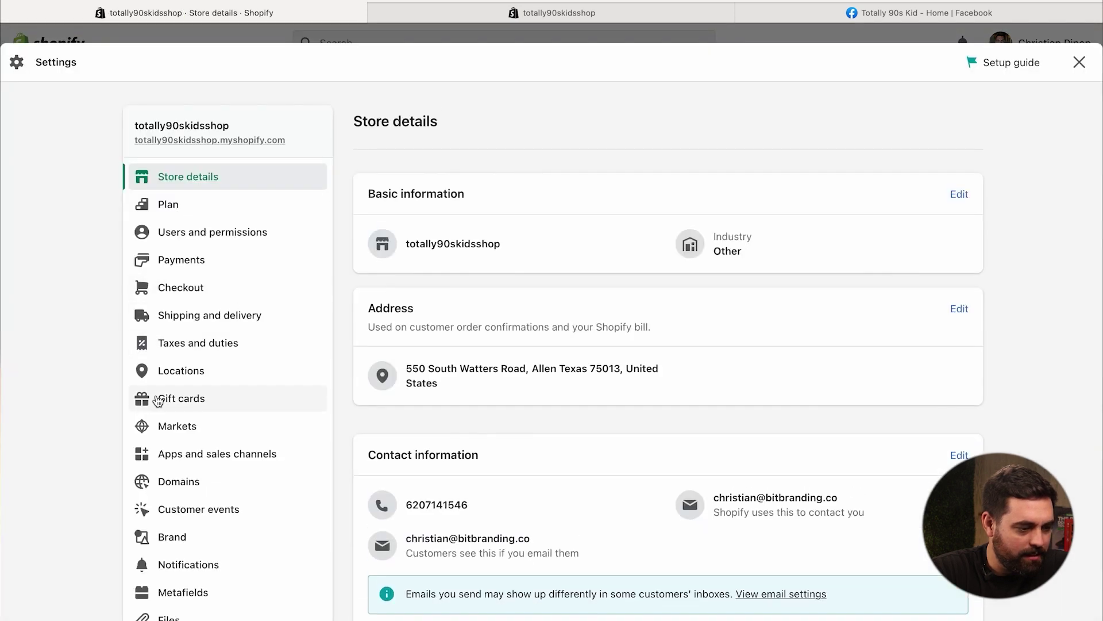
scroll(167, 399, "down", 3)
left_click(179, 348)
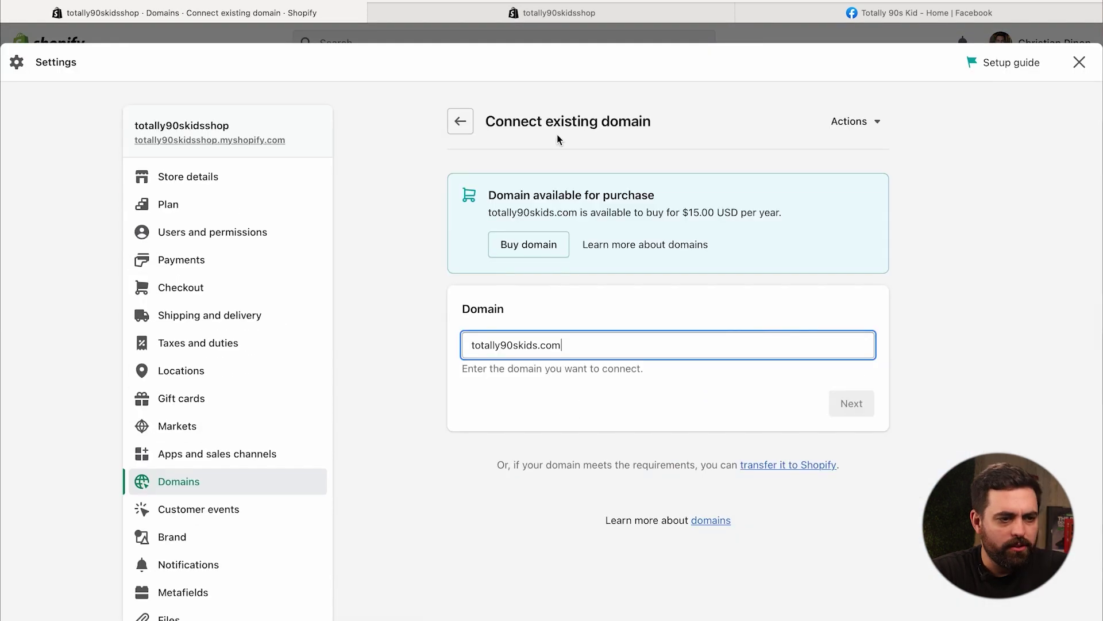
left_click(455, 125)
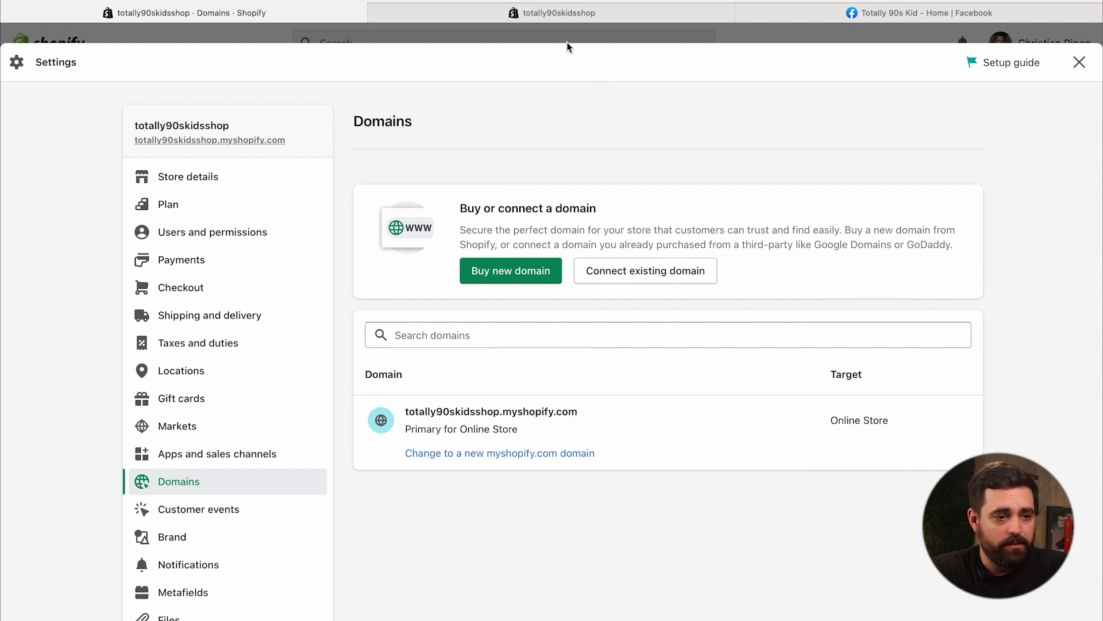
Compare the live storefront with the totally90skidsshop.myshopify.com domain settings, then close Settings.
left_click(540, 15)
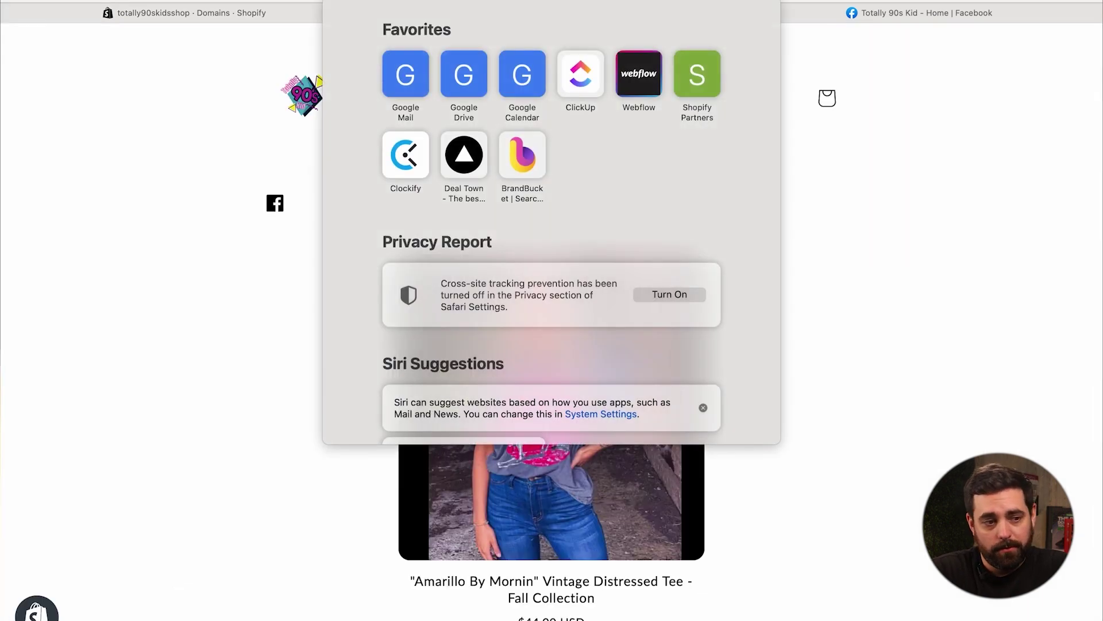
left_click(934, 249)
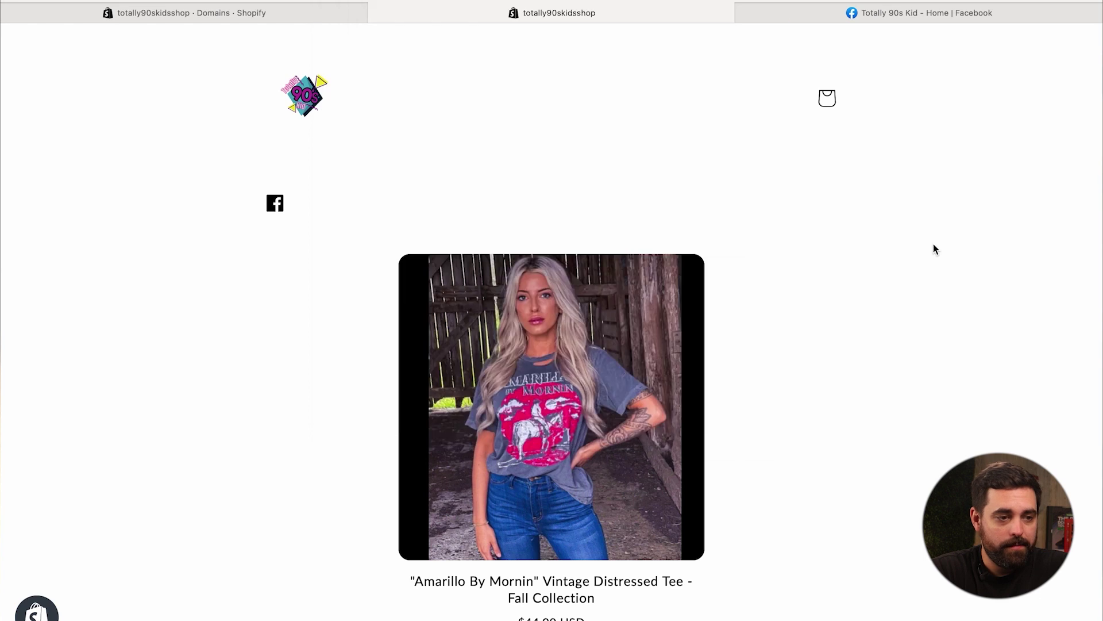
left_click(291, 14)
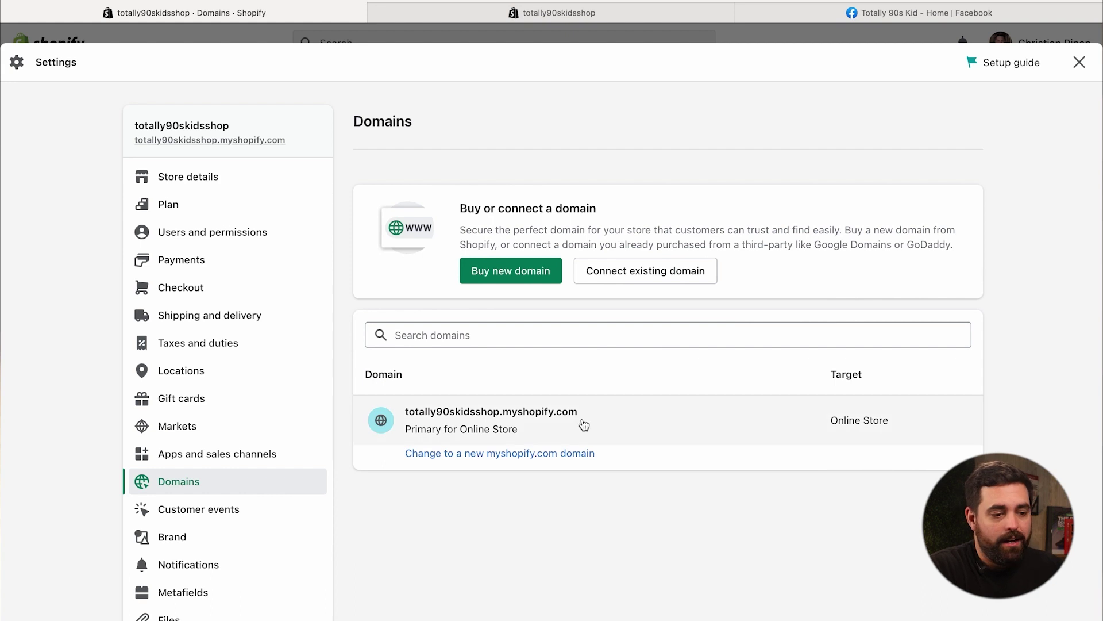
left_click(493, 7)
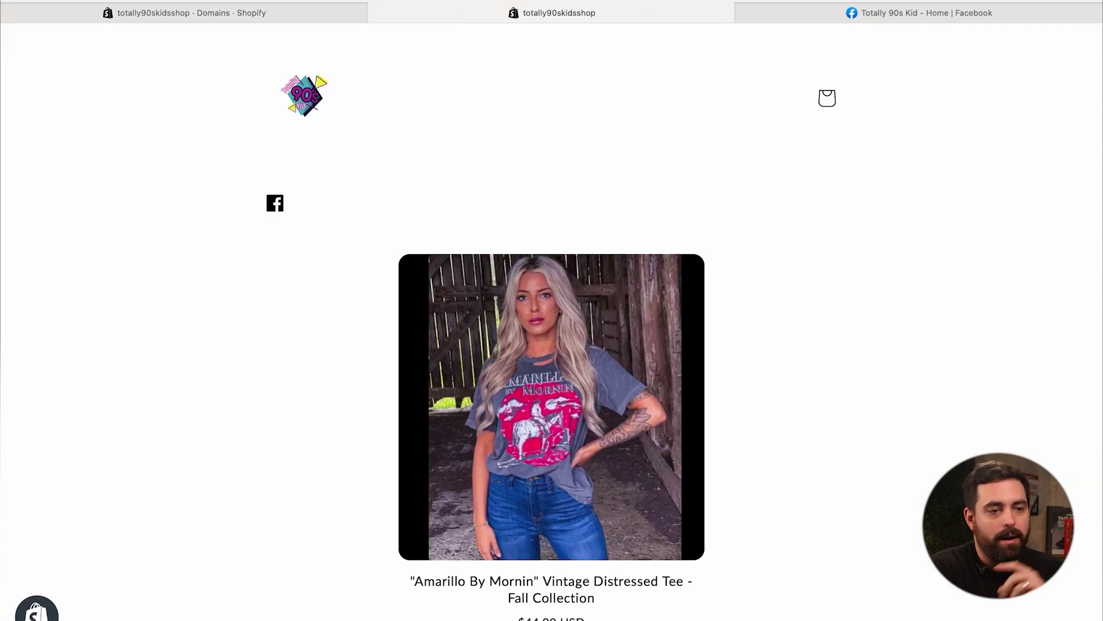
key("super+l")
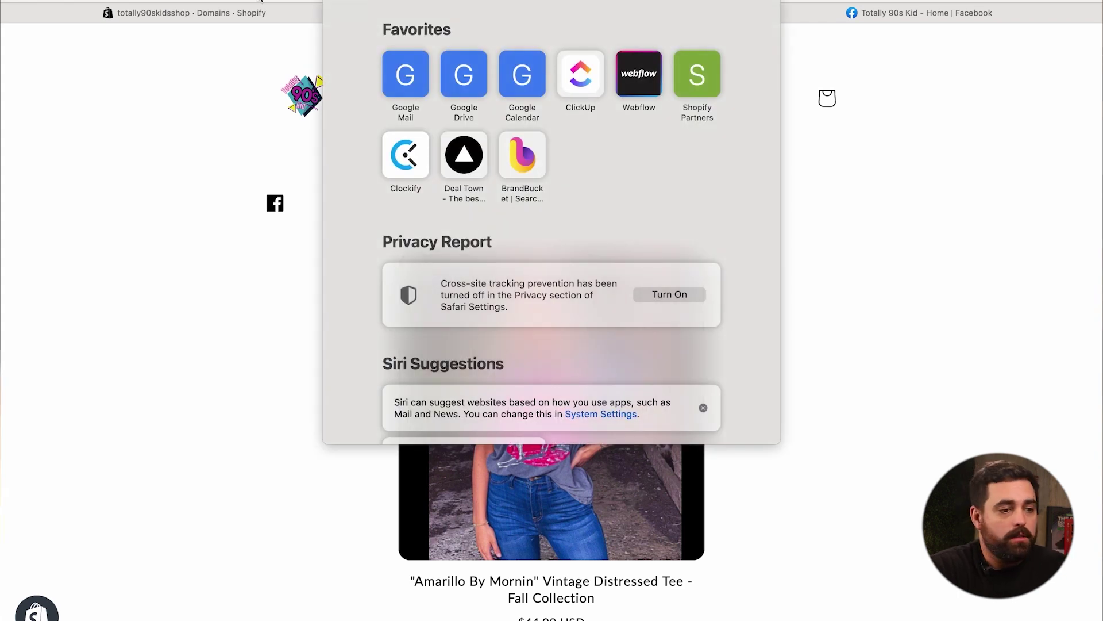
left_click(162, 150)
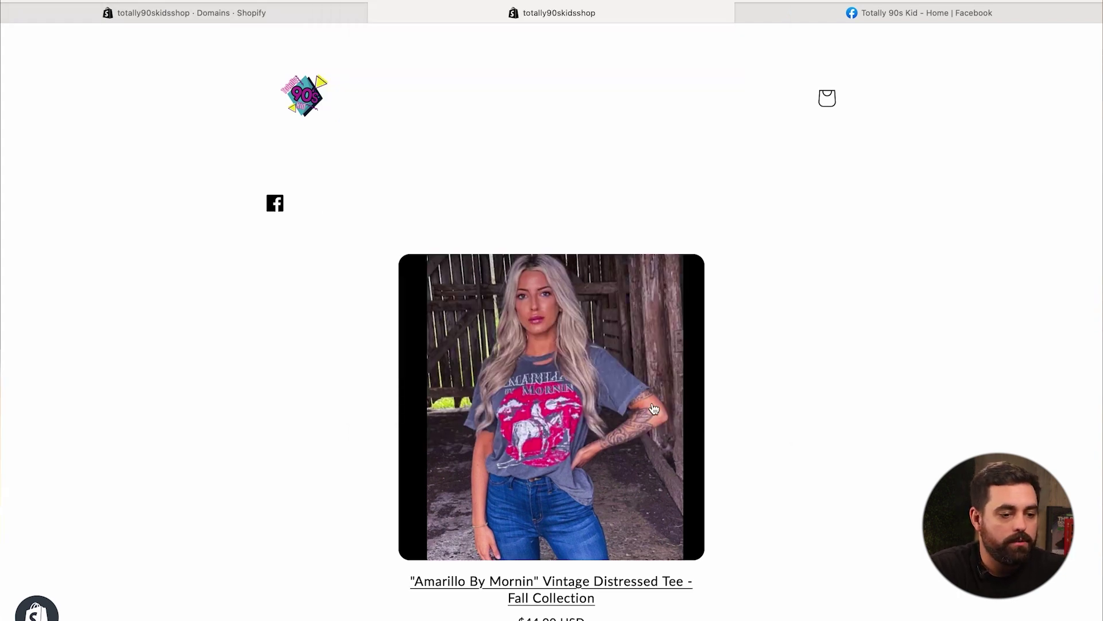
left_click(287, 19)
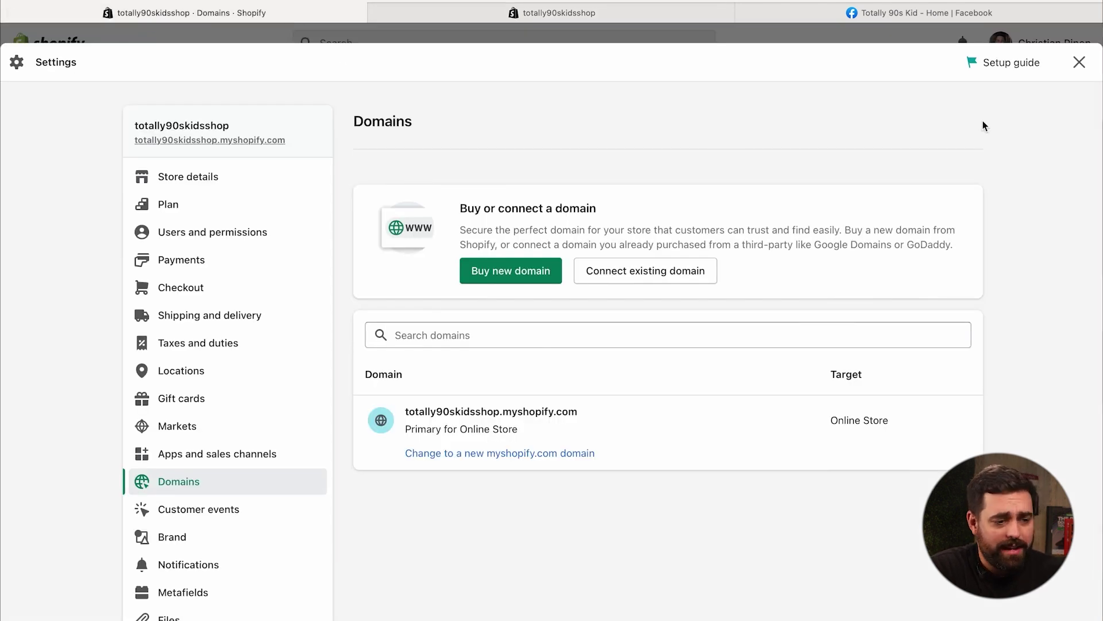
left_click(1079, 63)
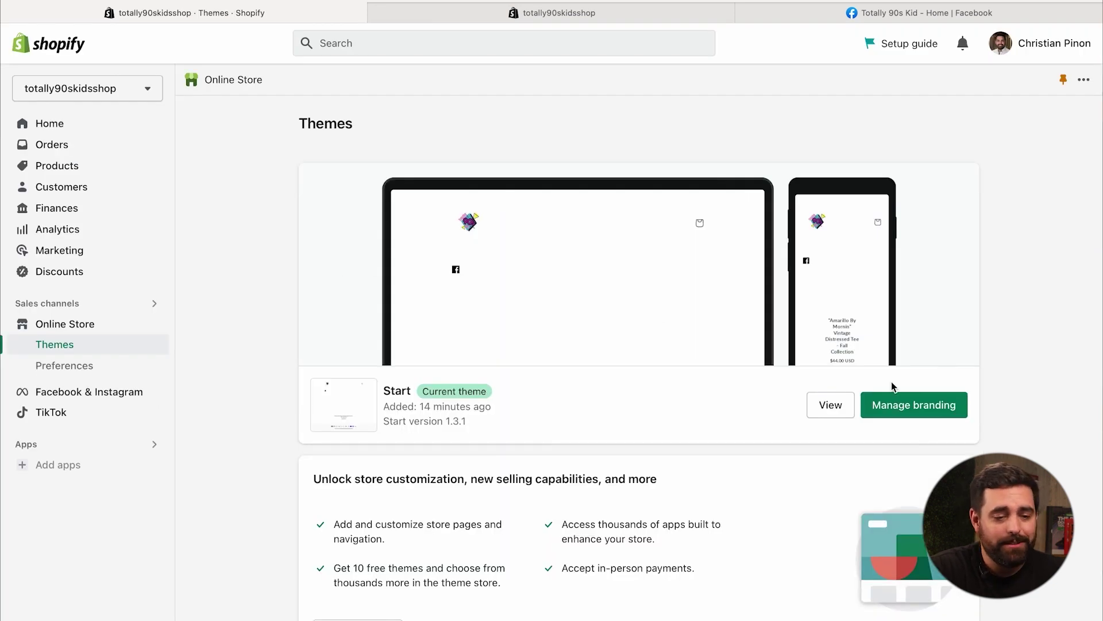
Check the store's brand settings, then browse apps to add the Linkpop channel.
left_click(947, 415)
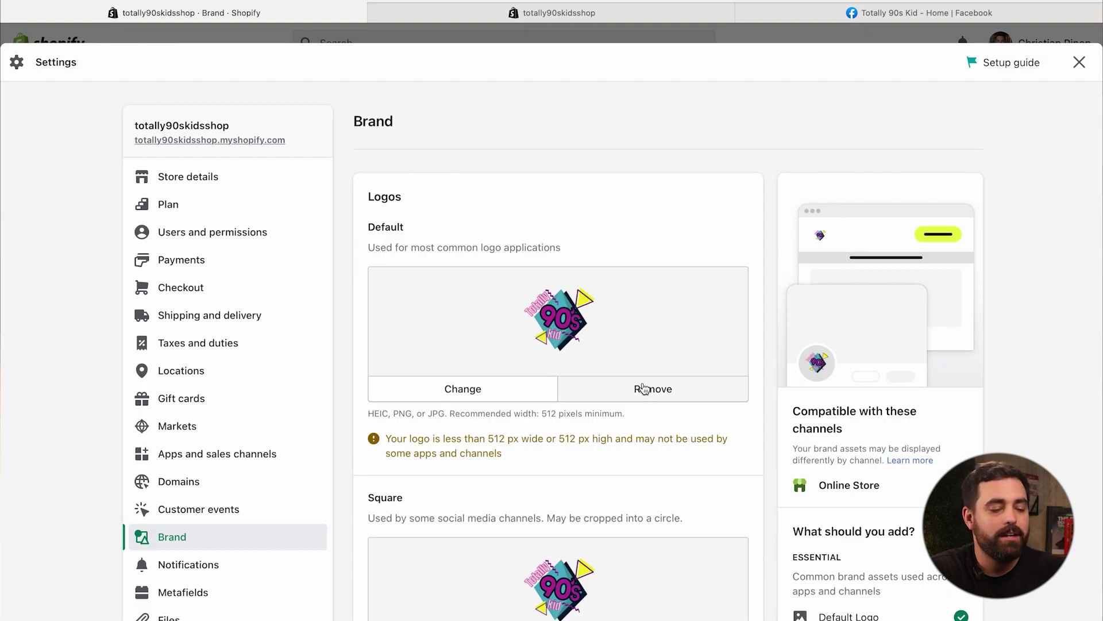
left_click(1081, 64)
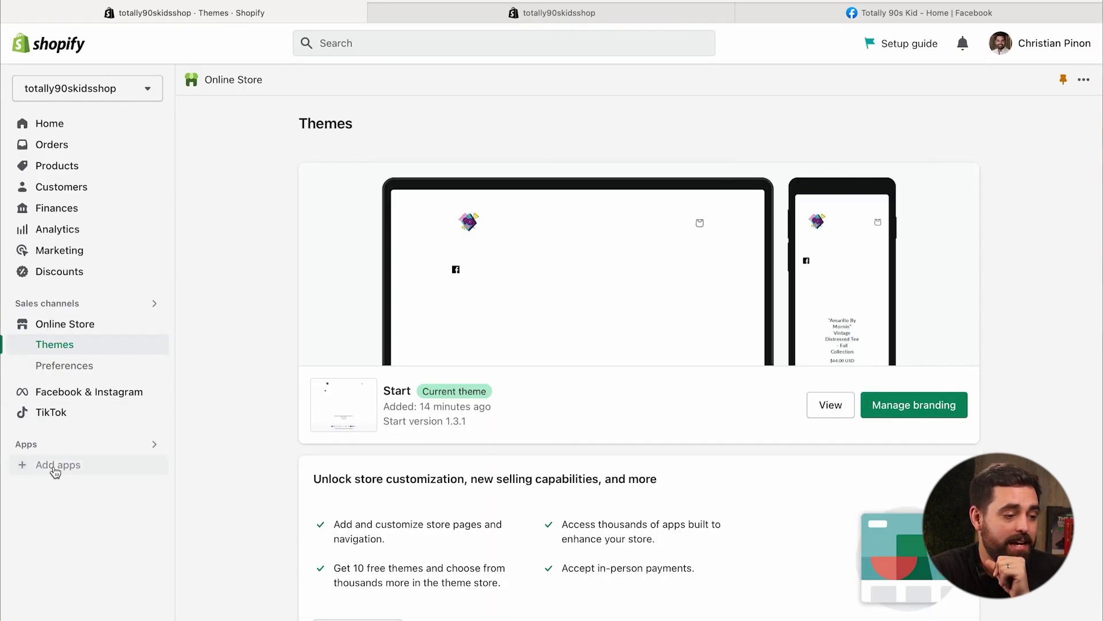
left_click(55, 469)
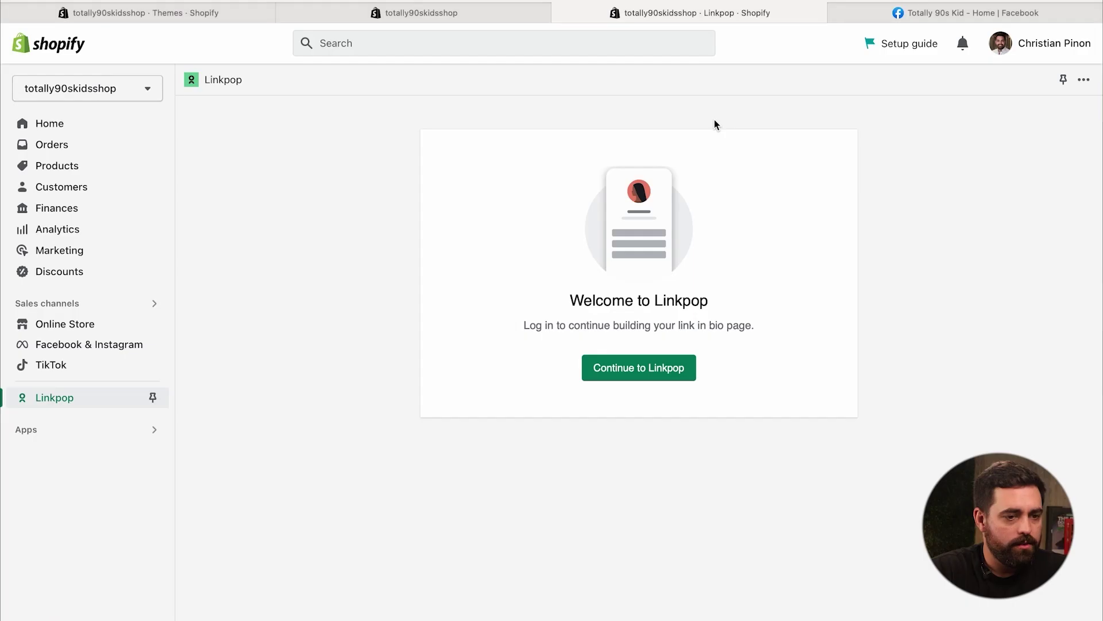
Continue into Linkpop and review the bio page's Style and Bio settings and links list.
left_click(633, 372)
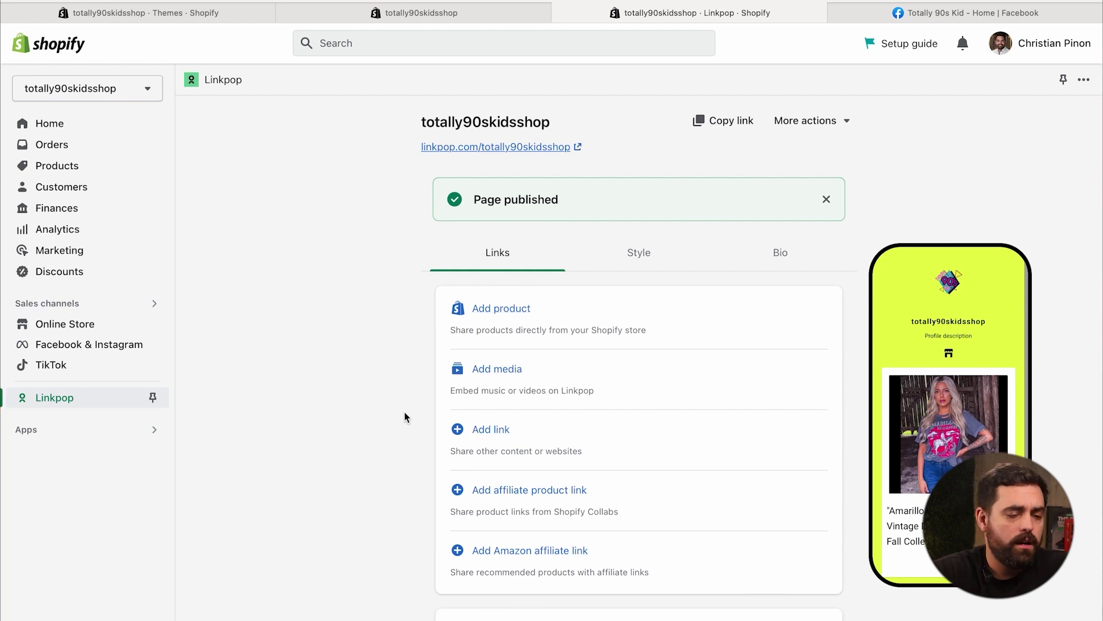
left_click(651, 256)
scroll(645, 259, "down", 5)
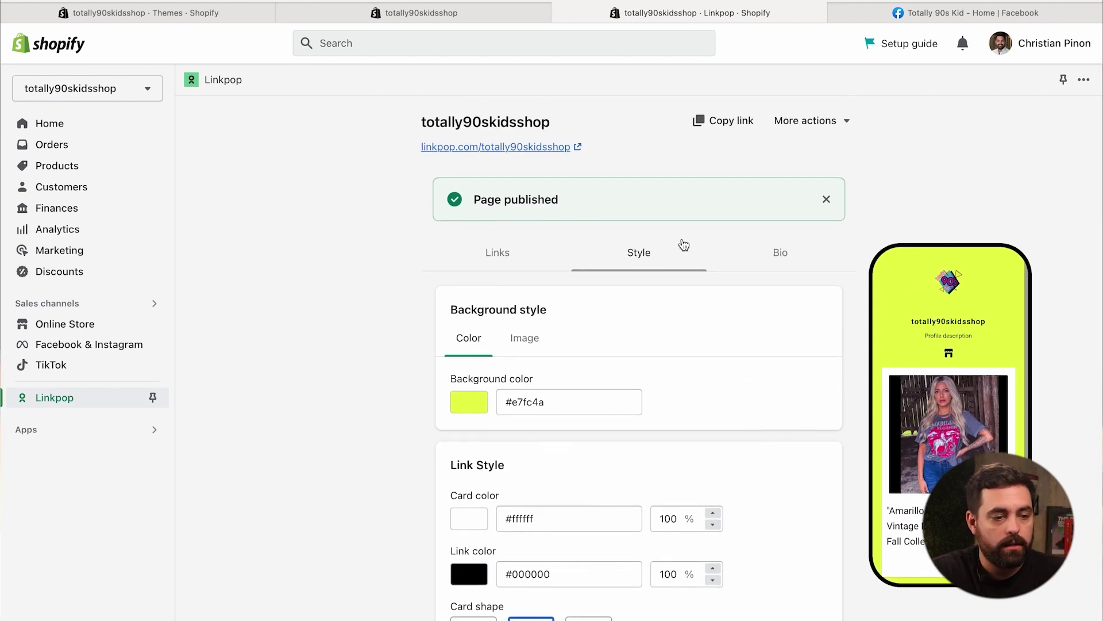
left_click(777, 255)
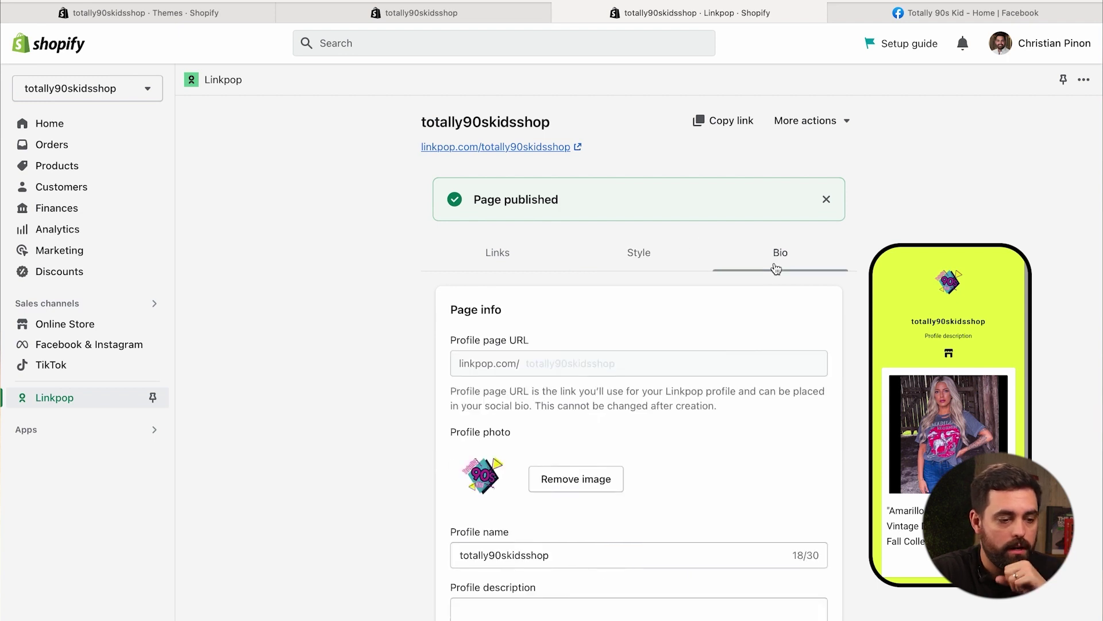
scroll(614, 344, "down", 15)
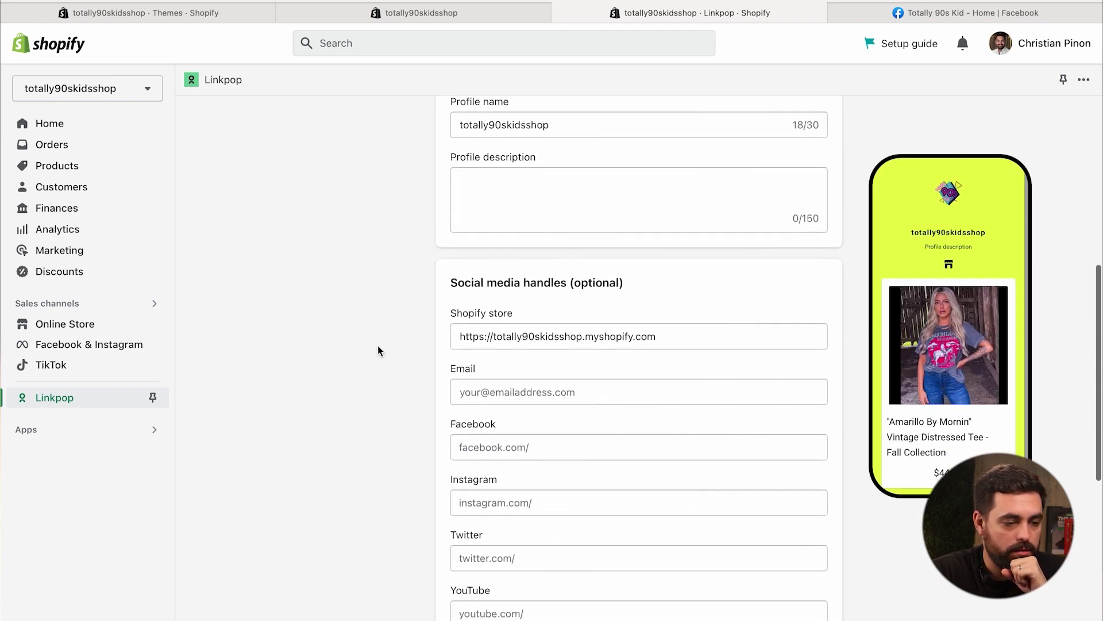
scroll(377, 350, "up", 15)
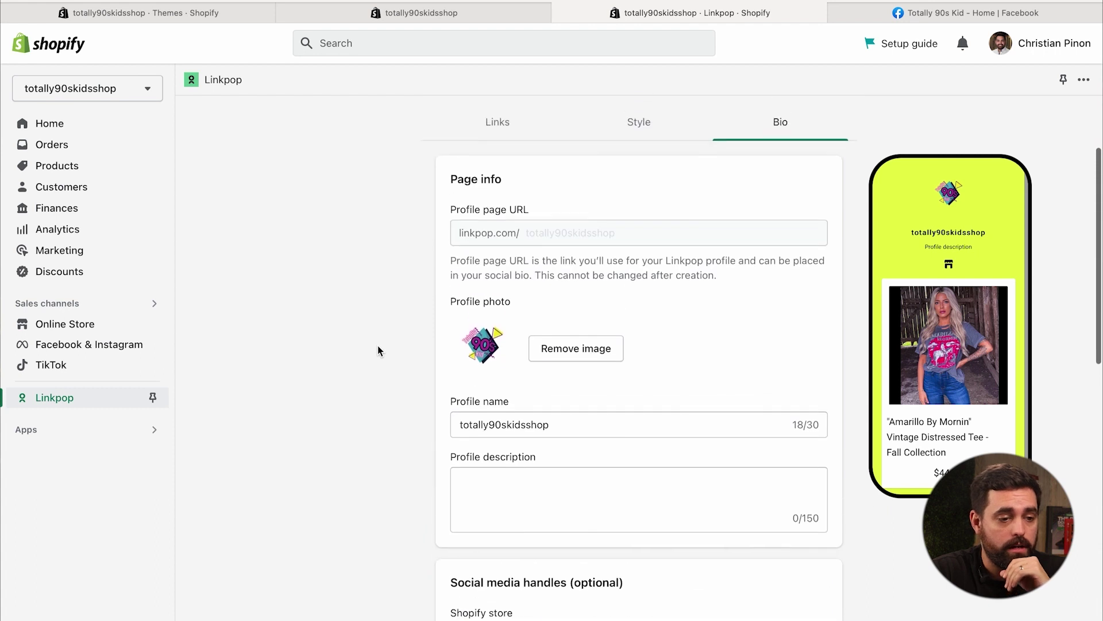
left_click(498, 256)
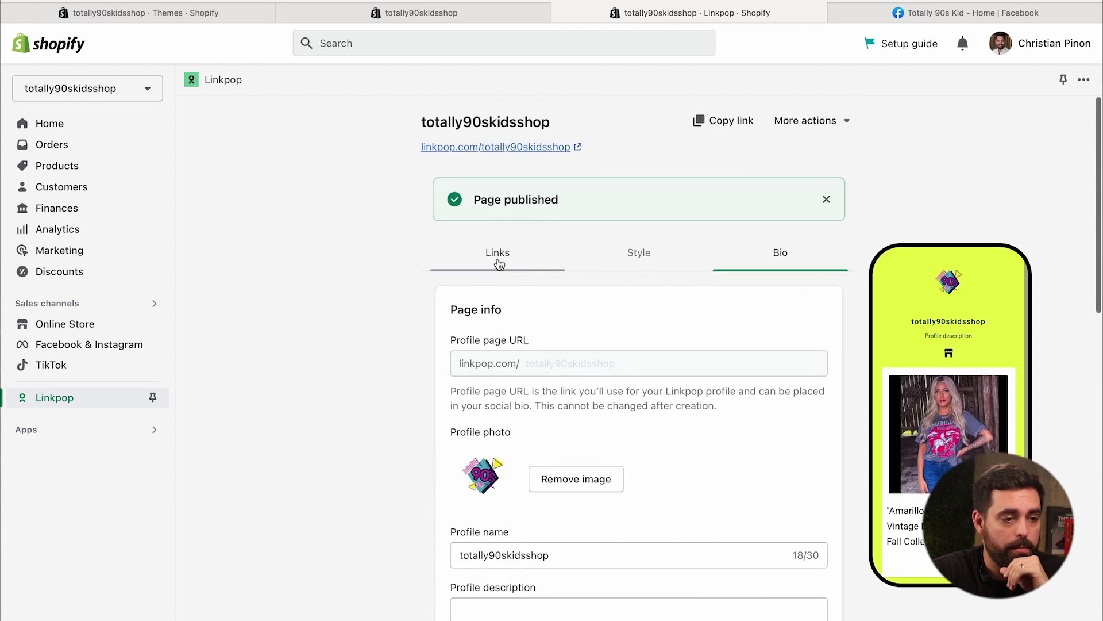
Open linkpop.com/totally90skidsshop to confirm it's live, then switch to the Totally 90s Kid Facebook page.
left_click(555, 148)
left_click(741, 13)
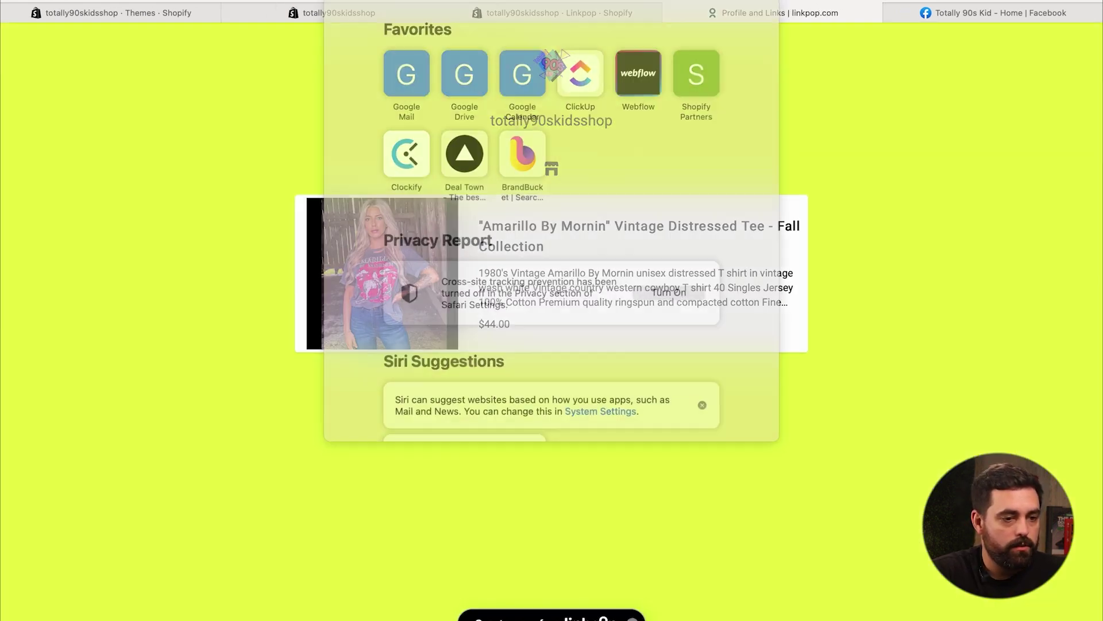
key("Escape")
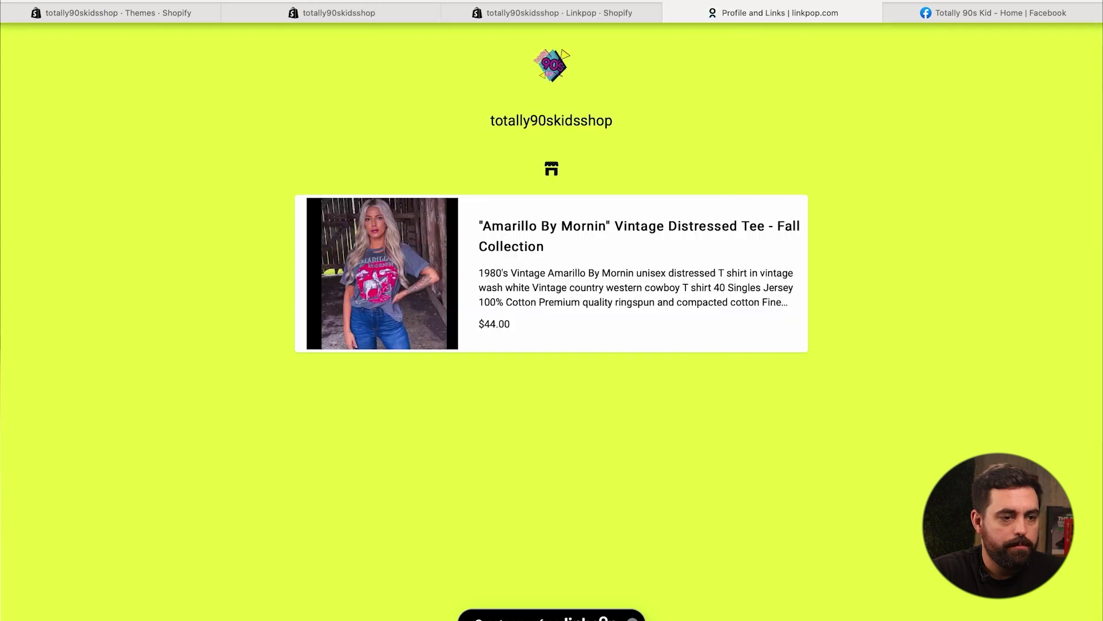
left_click(552, 13)
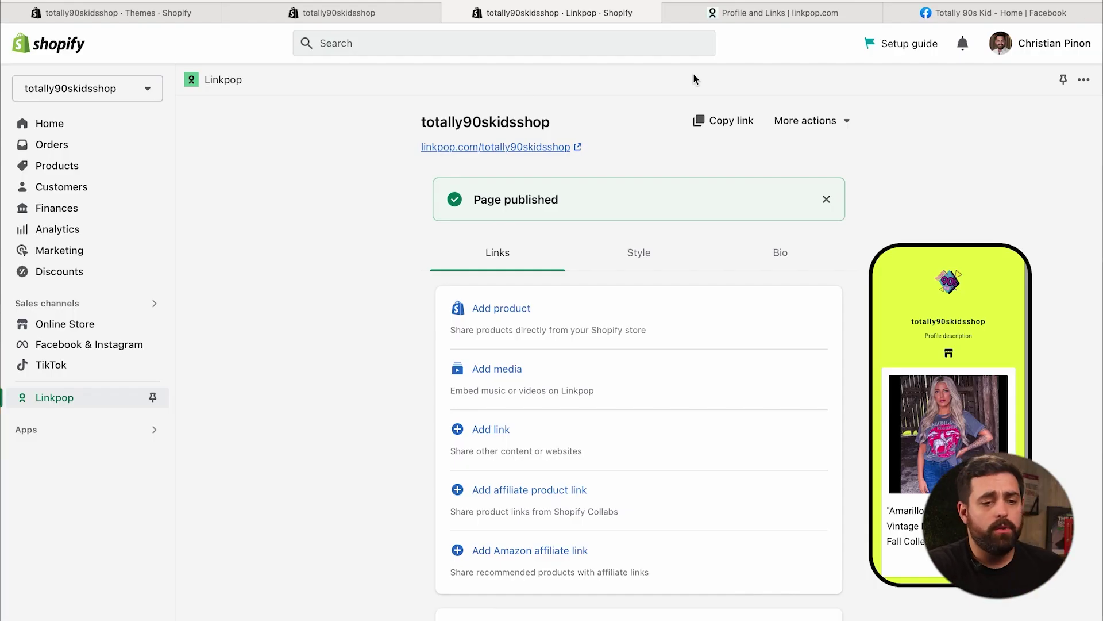
left_click(950, 12)
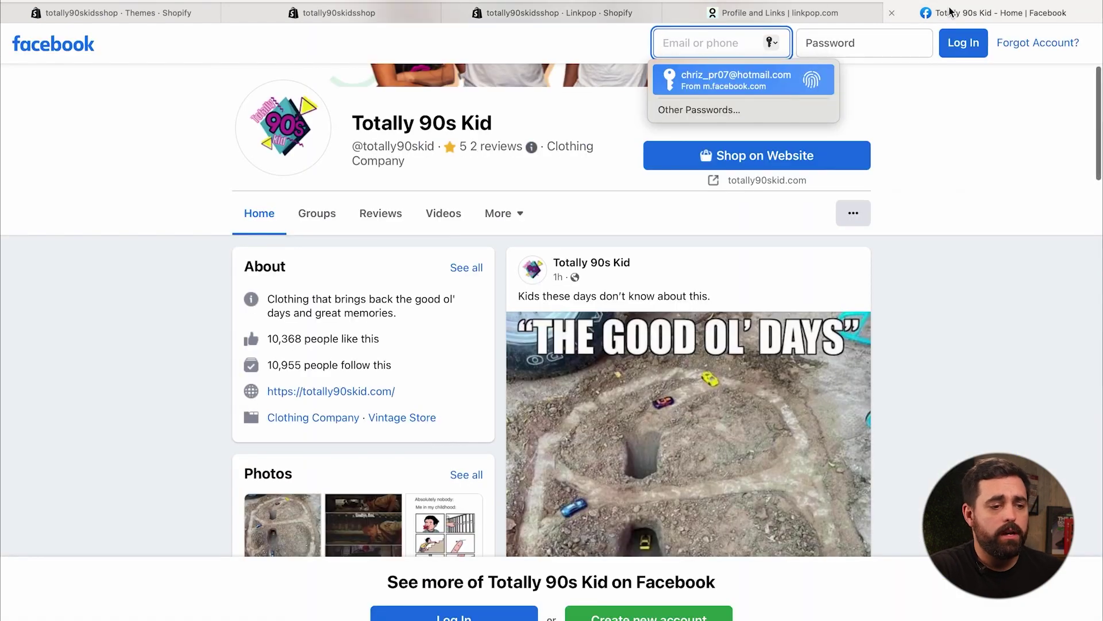